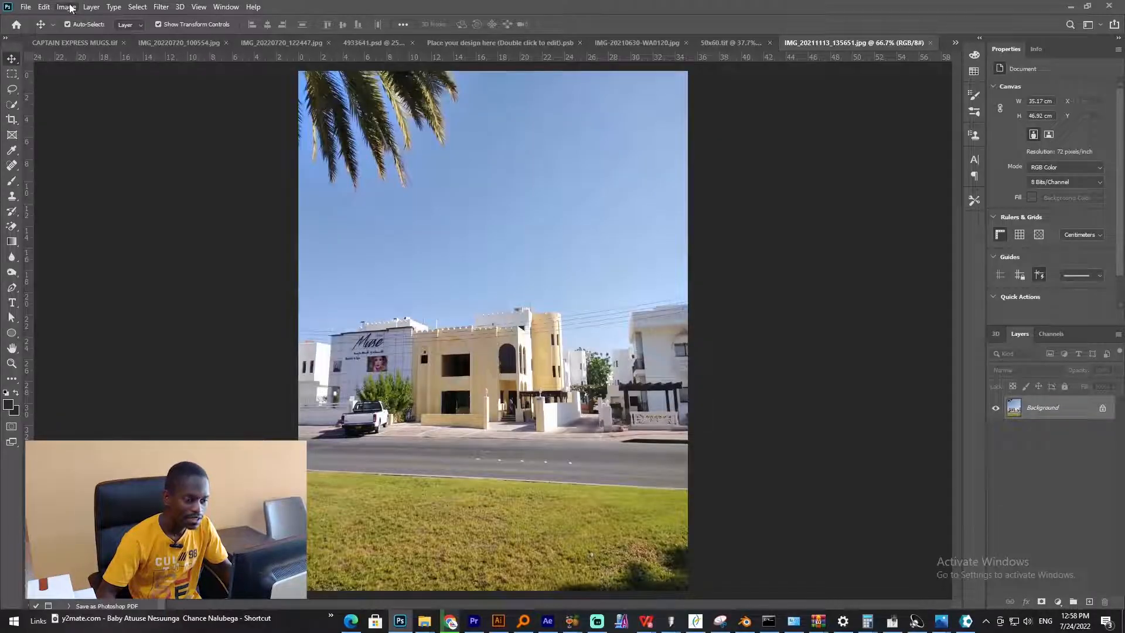
# - Convert the image to CMYK Color mode
pyautogui.click(66, 6)
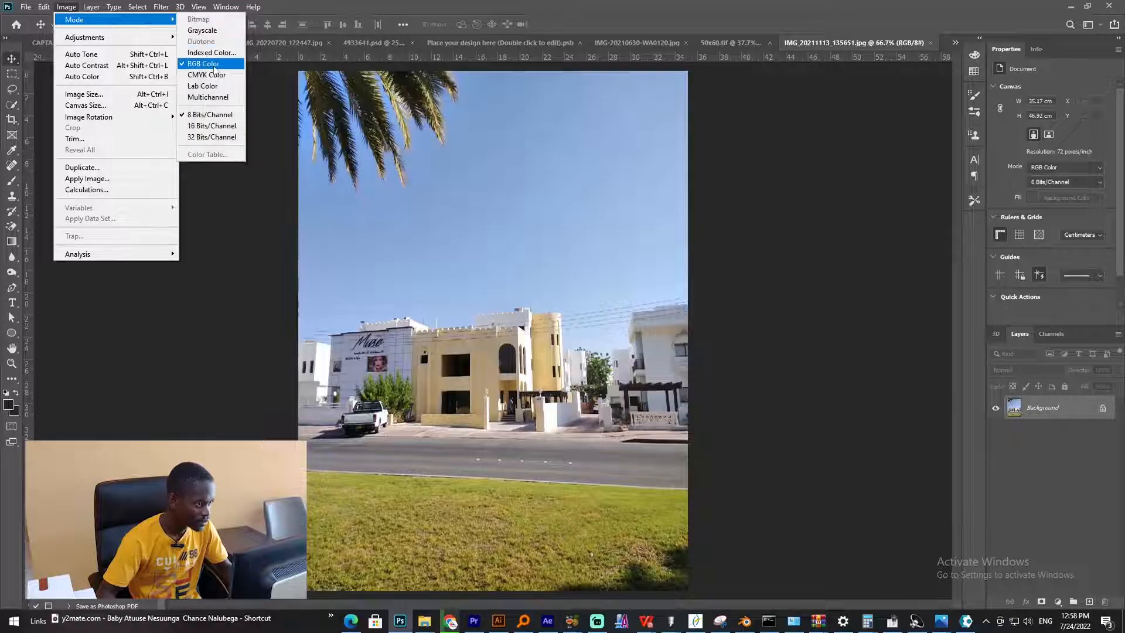
pyautogui.click(211, 74)
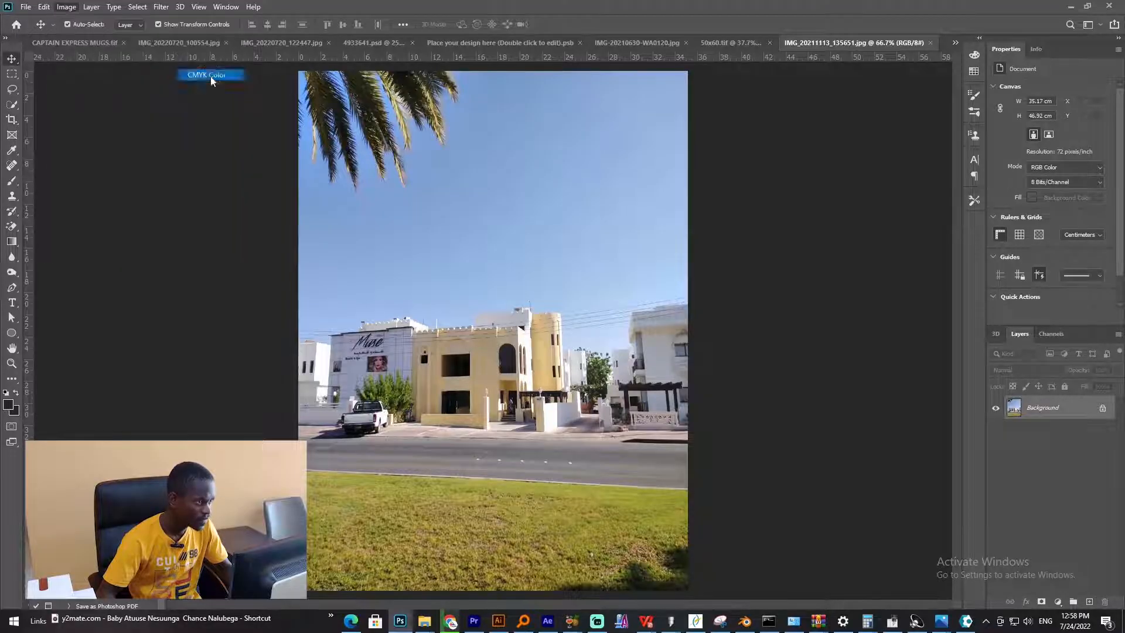
pyautogui.click(569, 247)
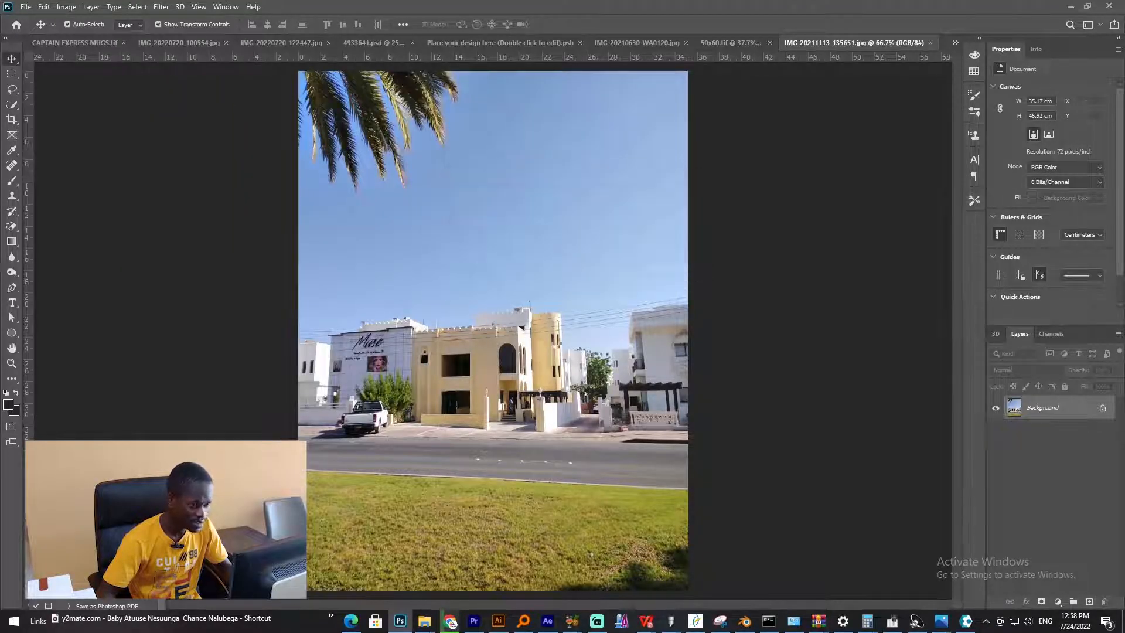
# - Undo the CMYK mode conversion
pyautogui.click(161, 7)
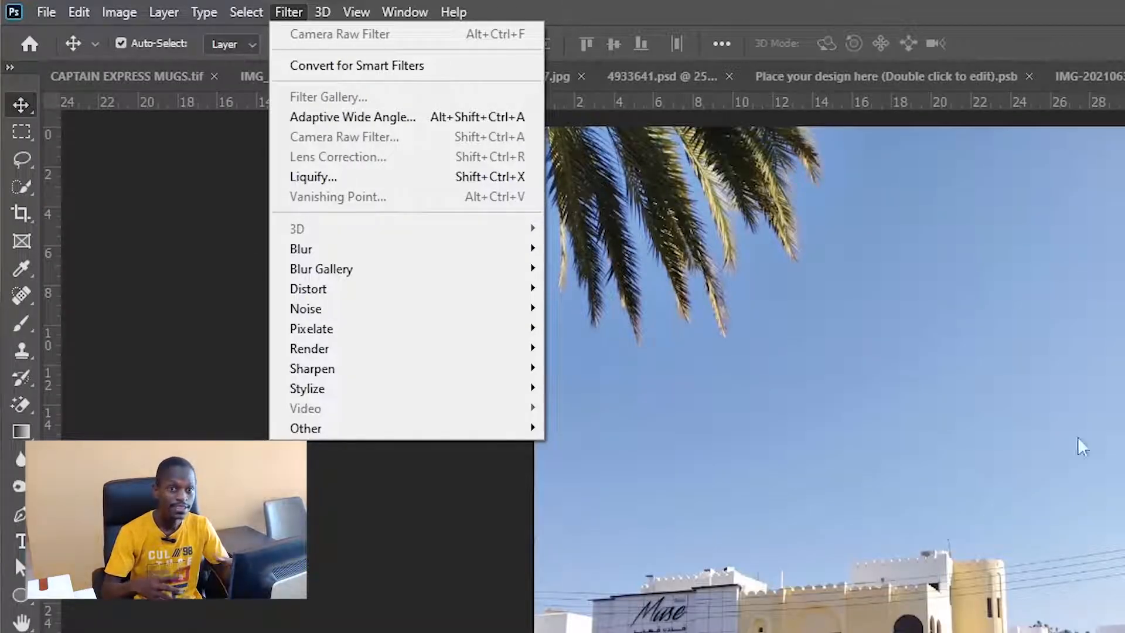
pyautogui.click(734, 304)
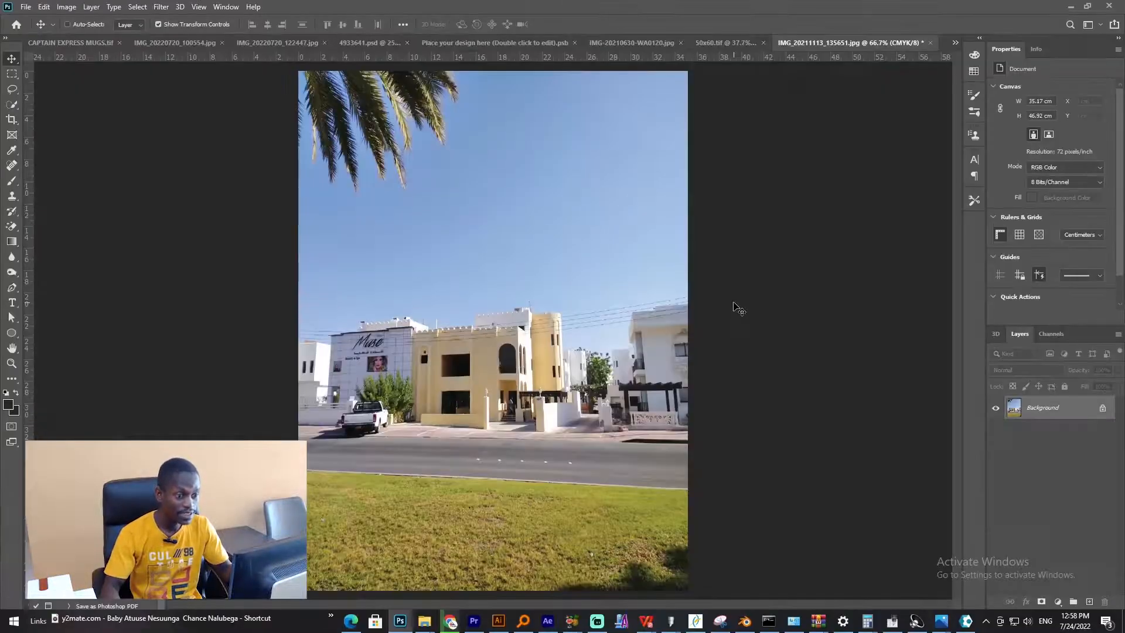
pyautogui.hotkey('ctrl', 'z')
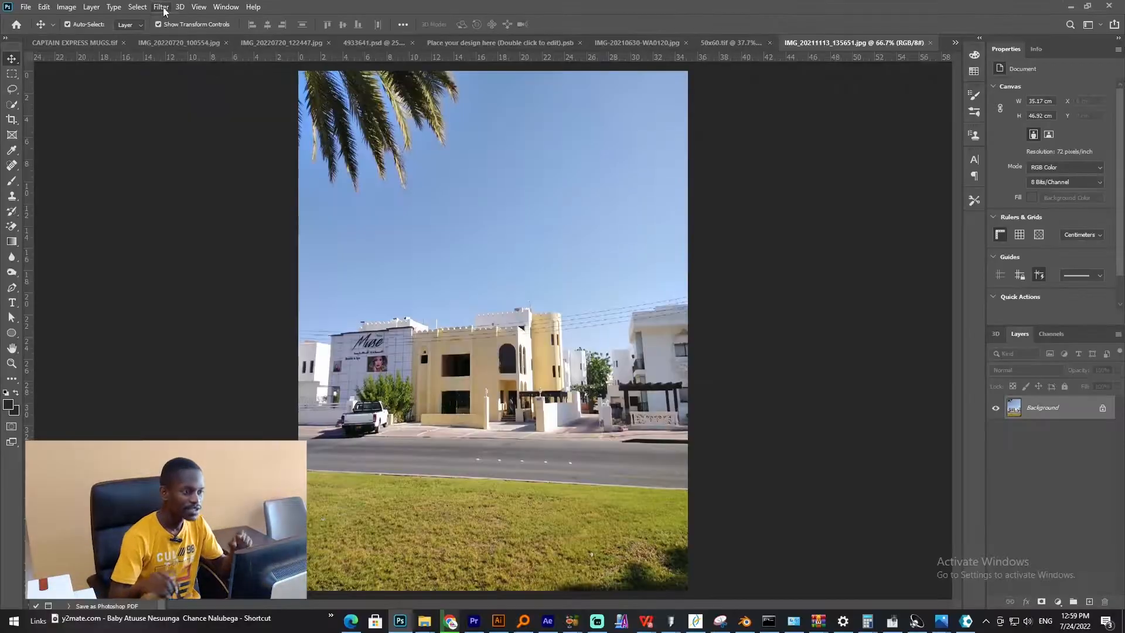
# - Open the Camera Raw Filter on the street photo and expand its Basic panel
pyautogui.click(162, 7)
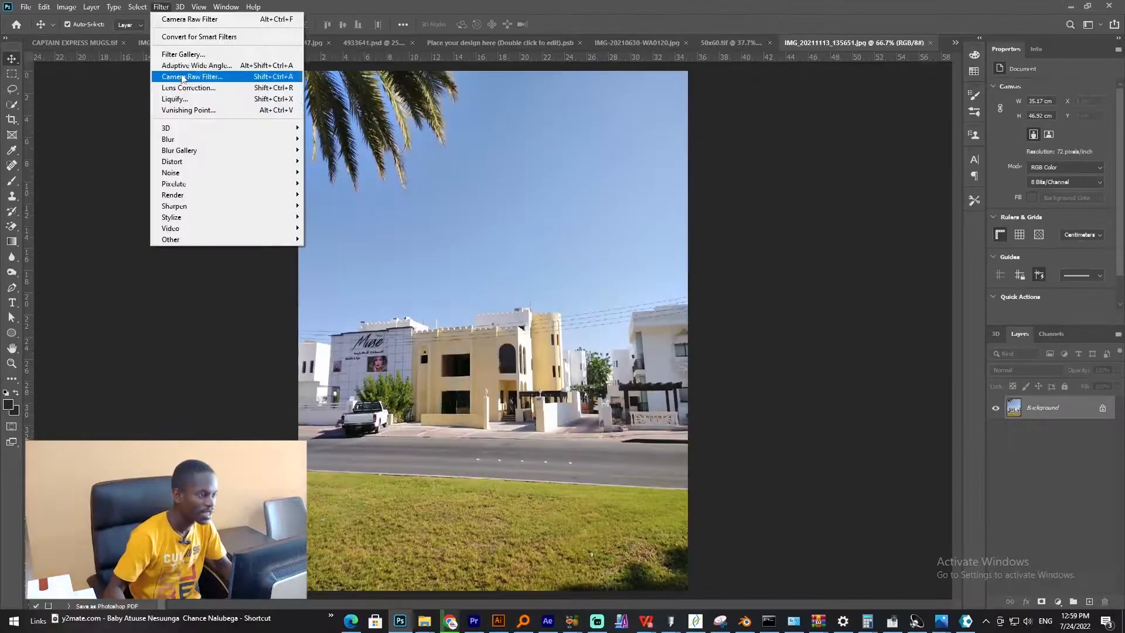
pyautogui.click(176, 75)
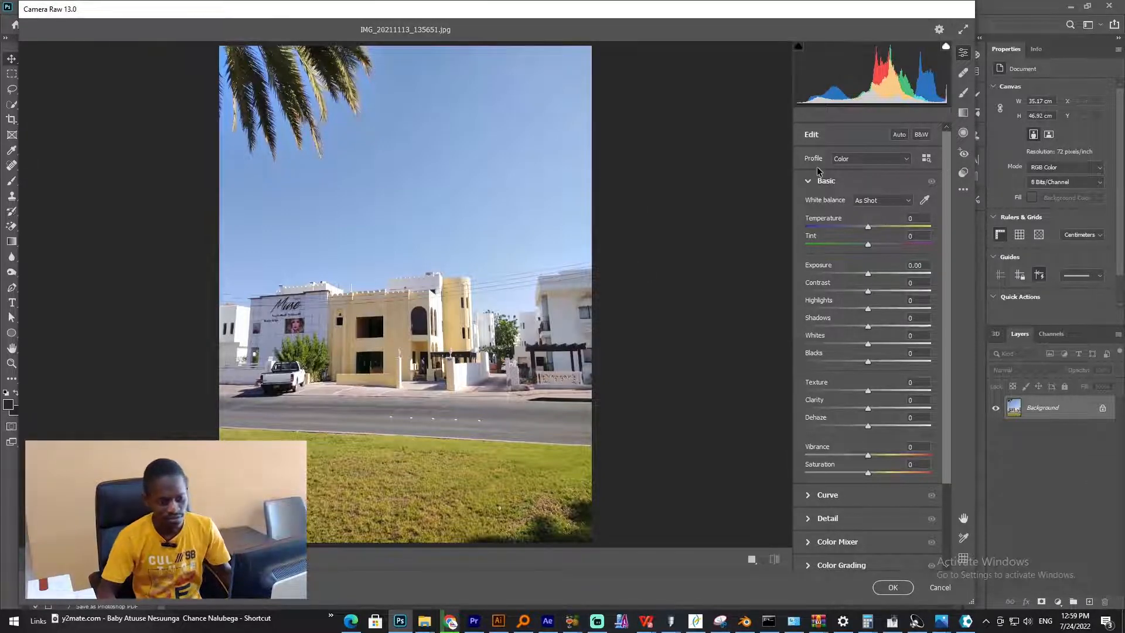
pyautogui.click(809, 181)
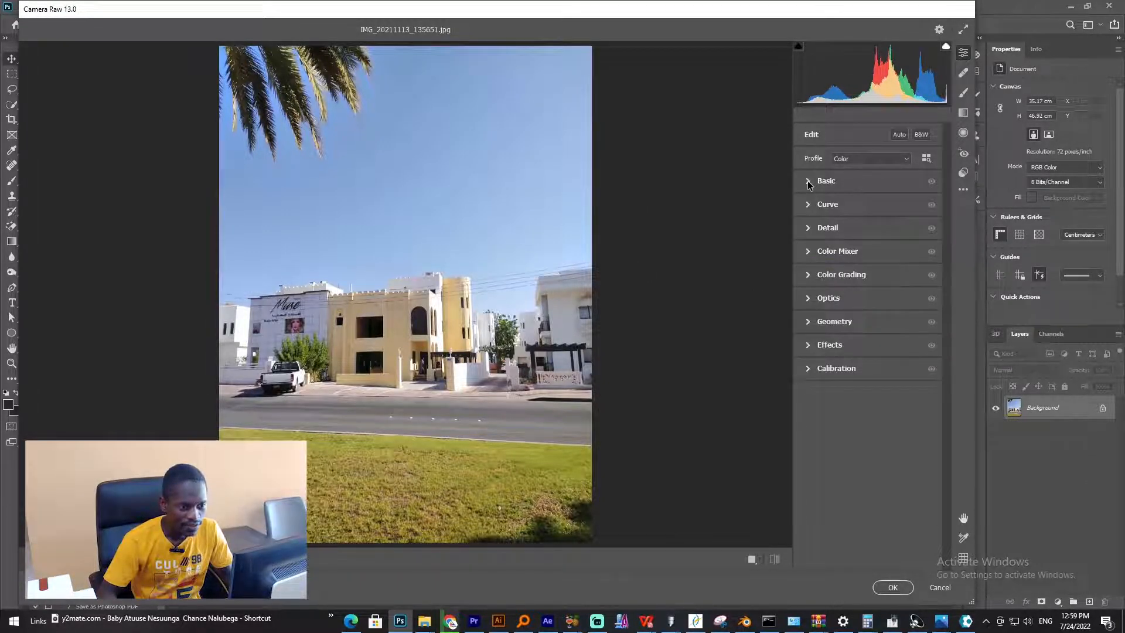
pyautogui.click(807, 180)
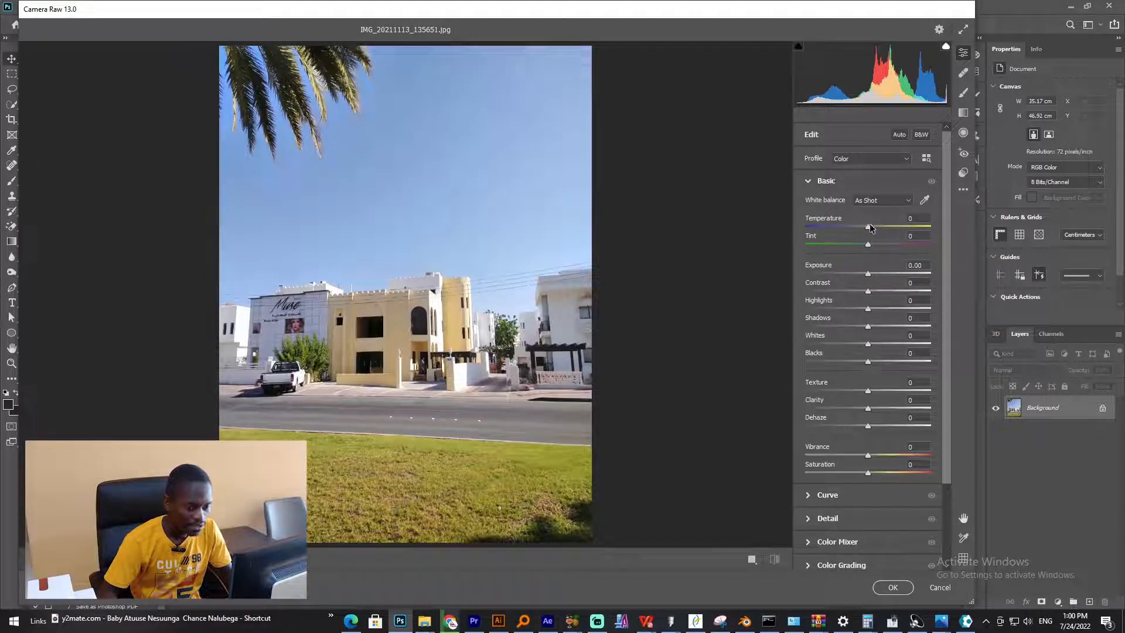
# - Set Temperature to -1, and raise Exposure to +0.50 then reset it to 0.00
pyautogui.moveTo(868, 226)
pyautogui.mouseDown()
pyautogui.moveTo(881, 226)
pyautogui.moveTo(867, 227)
pyautogui.mouseUp()
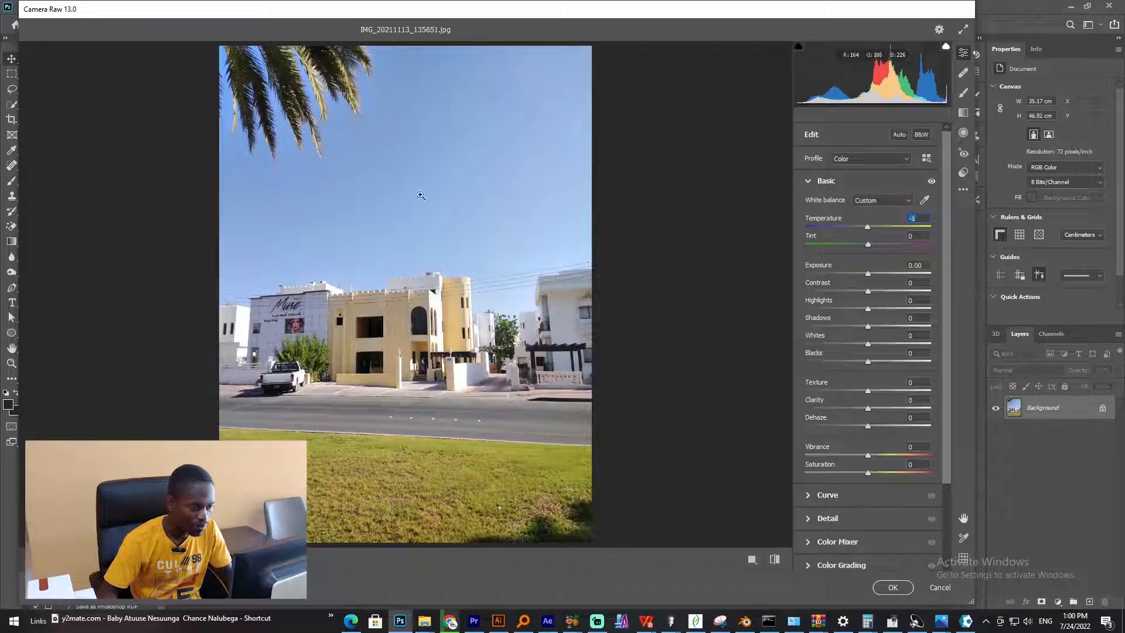
pyautogui.moveTo(867, 273); pyautogui.dragTo(876, 275)
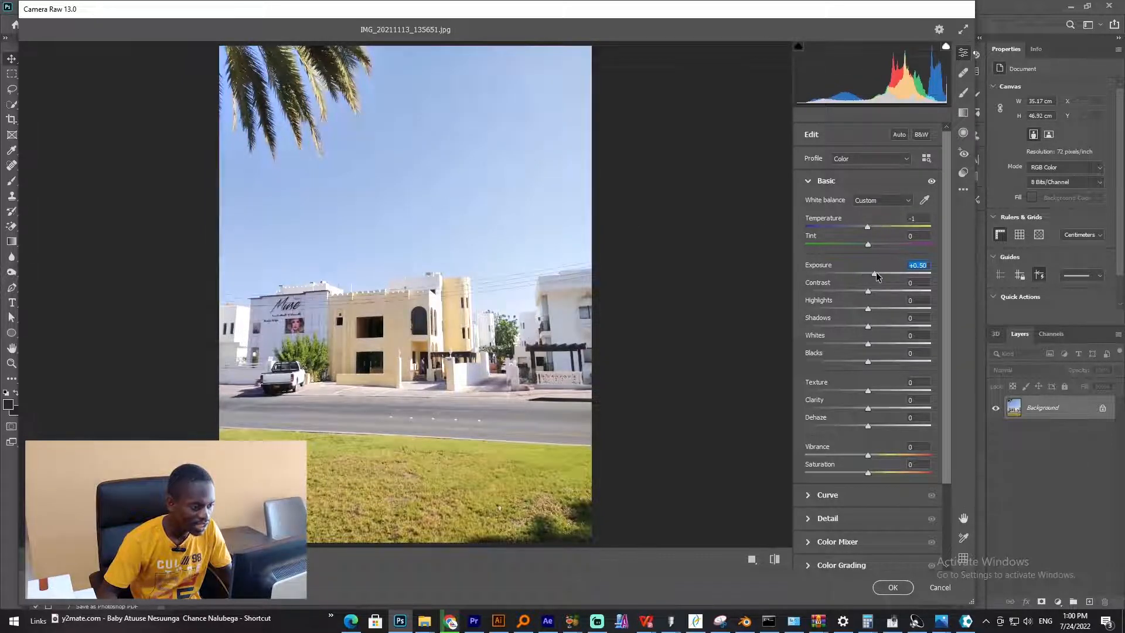
pyautogui.doubleClick(877, 271)
# - Set Contrast to +19 and Shadows to -8
pyautogui.moveTo(868, 291); pyautogui.dragTo(807, 290)
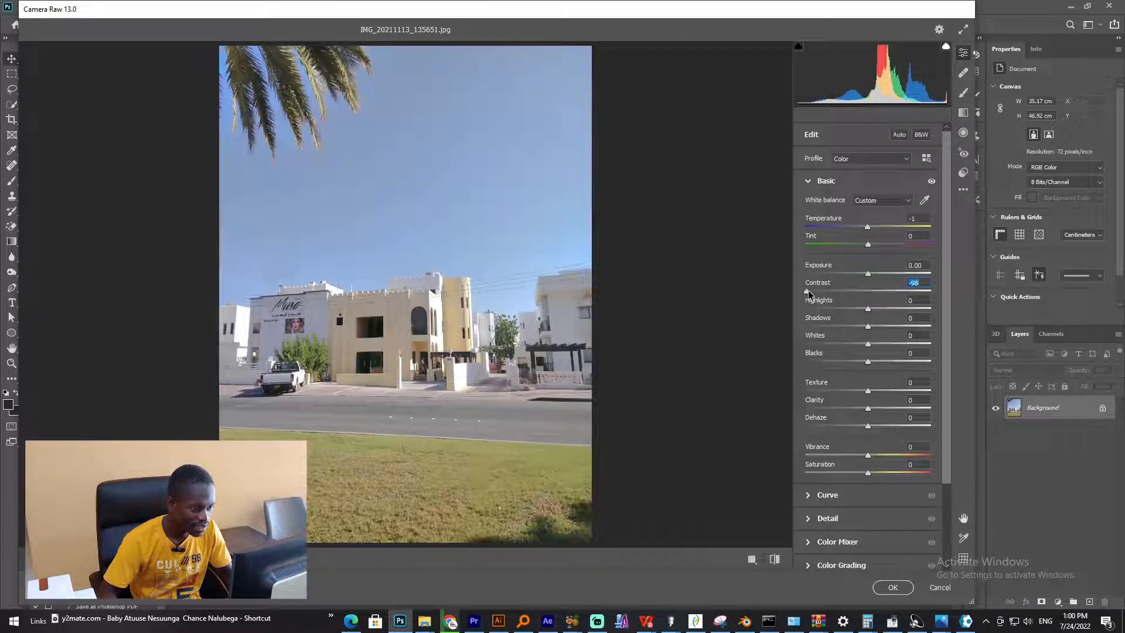
pyautogui.moveTo(807, 290); pyautogui.dragTo(936, 293)
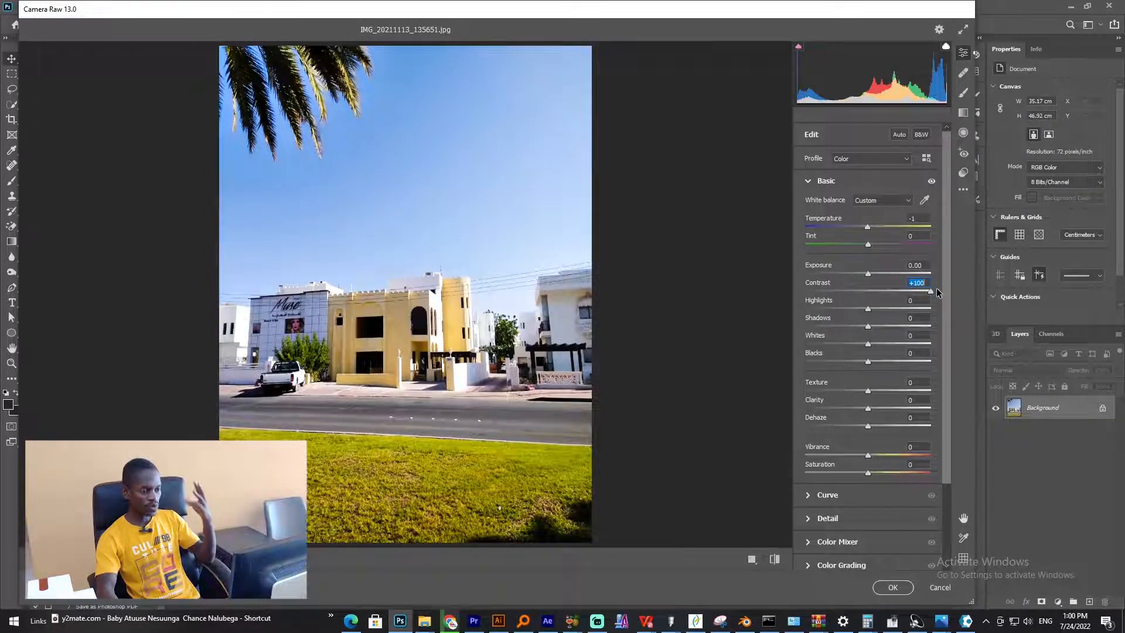
pyautogui.moveTo(936, 287); pyautogui.dragTo(881, 291)
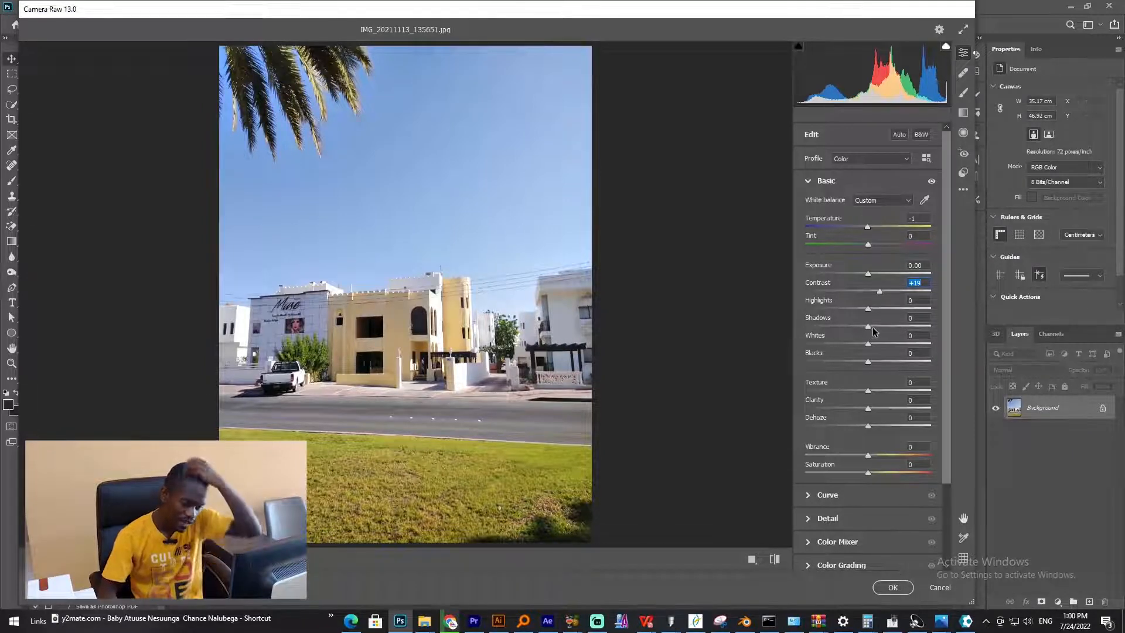
pyautogui.click(867, 328)
pyautogui.moveTo(867, 328)
pyautogui.mouseDown()
pyautogui.moveTo(827, 328)
pyautogui.moveTo(867, 331)
pyautogui.mouseUp()
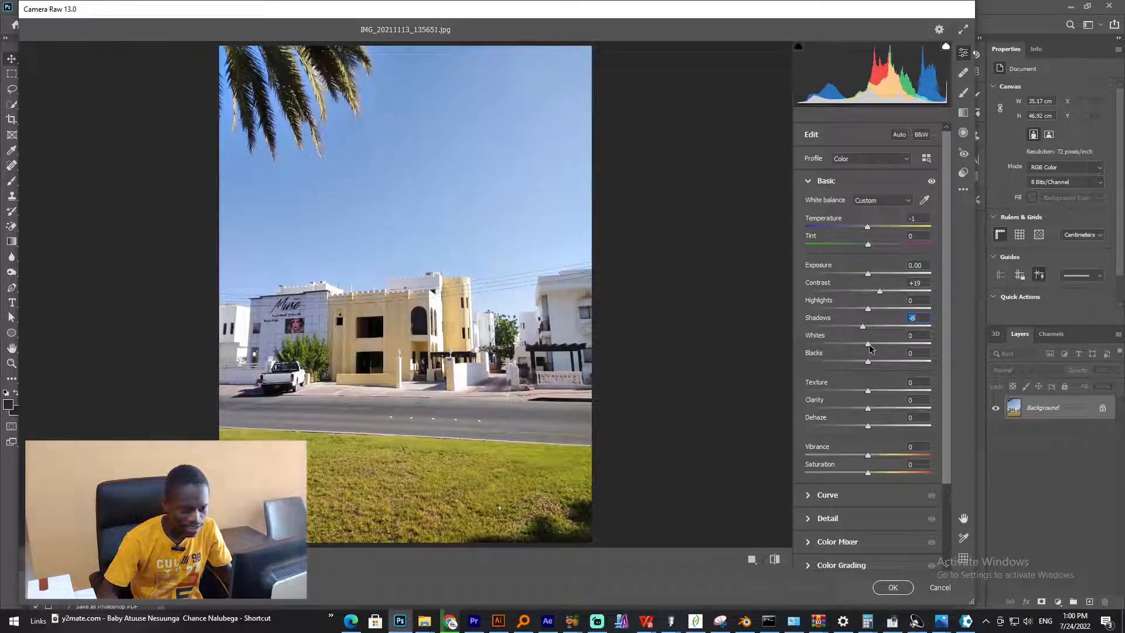
# - Set Whites to -45 and Blacks to -2
pyautogui.moveTo(868, 345); pyautogui.dragTo(786, 348)
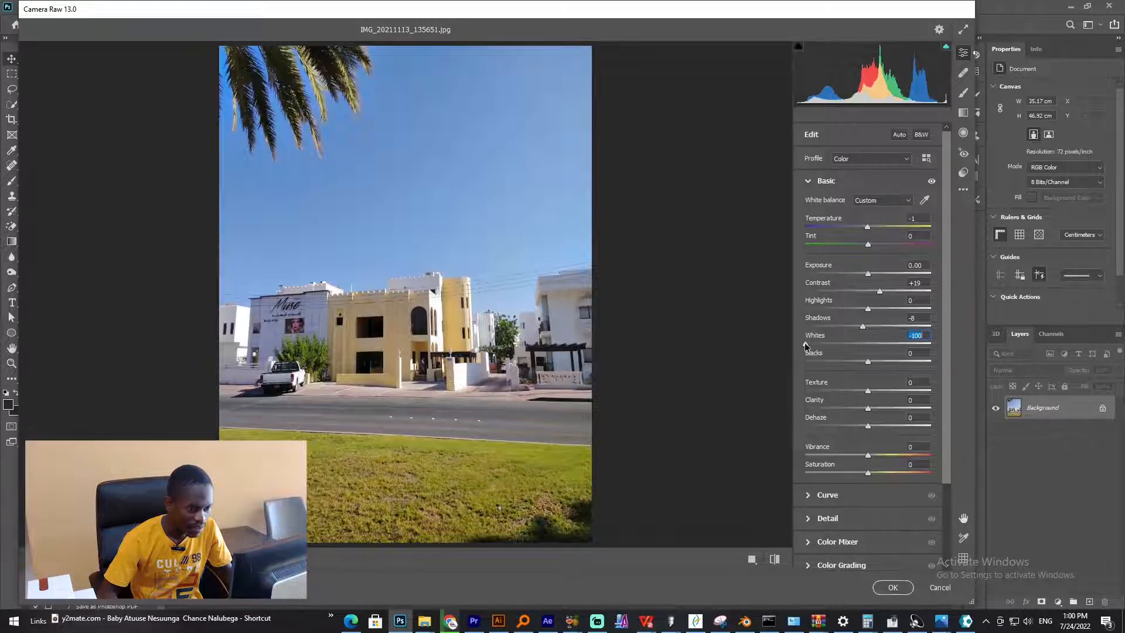
pyautogui.moveTo(804, 342)
pyautogui.mouseDown()
pyautogui.moveTo(894, 345)
pyautogui.moveTo(812, 345)
pyautogui.mouseUp()
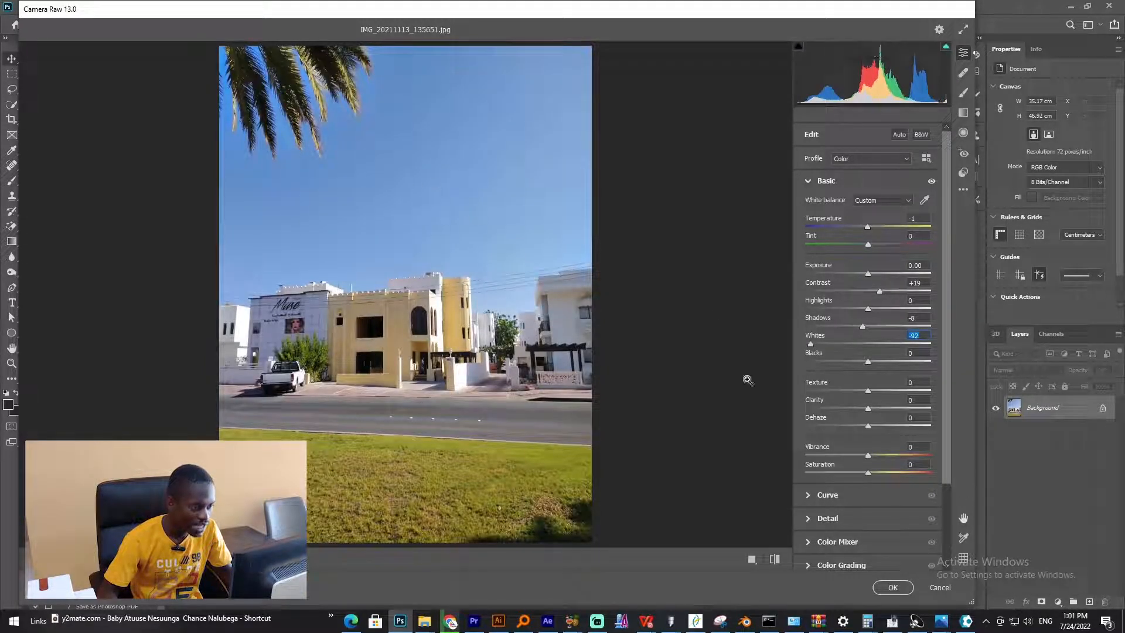
pyautogui.moveTo(814, 344)
pyautogui.mouseDown()
pyautogui.moveTo(930, 345)
pyautogui.moveTo(800, 346)
pyautogui.mouseUp()
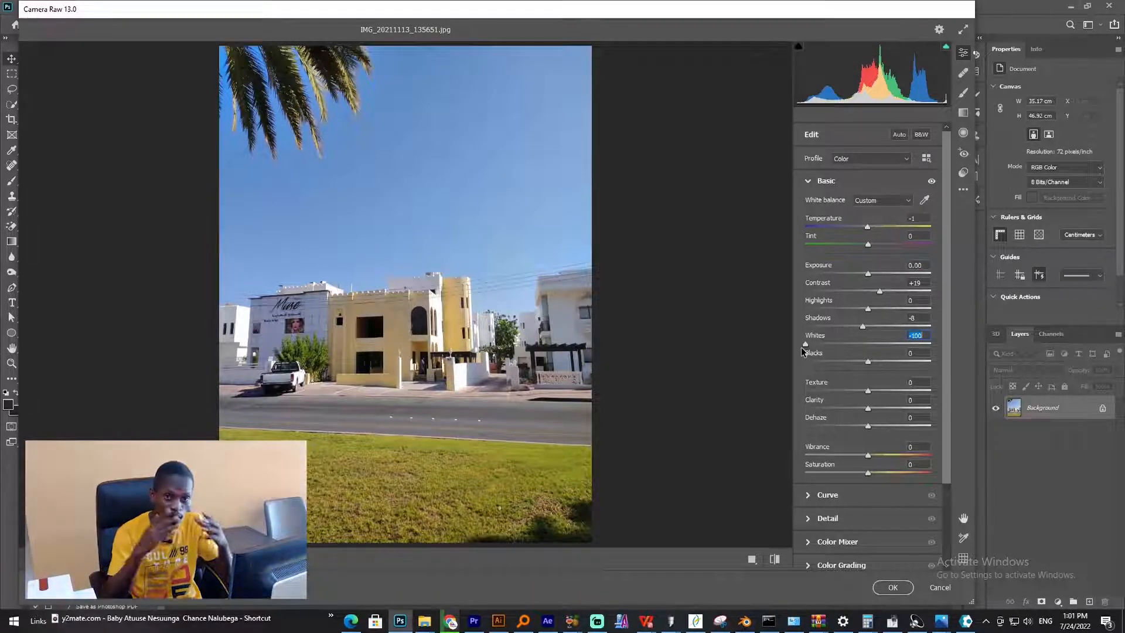
pyautogui.moveTo(801, 347); pyautogui.dragTo(868, 366)
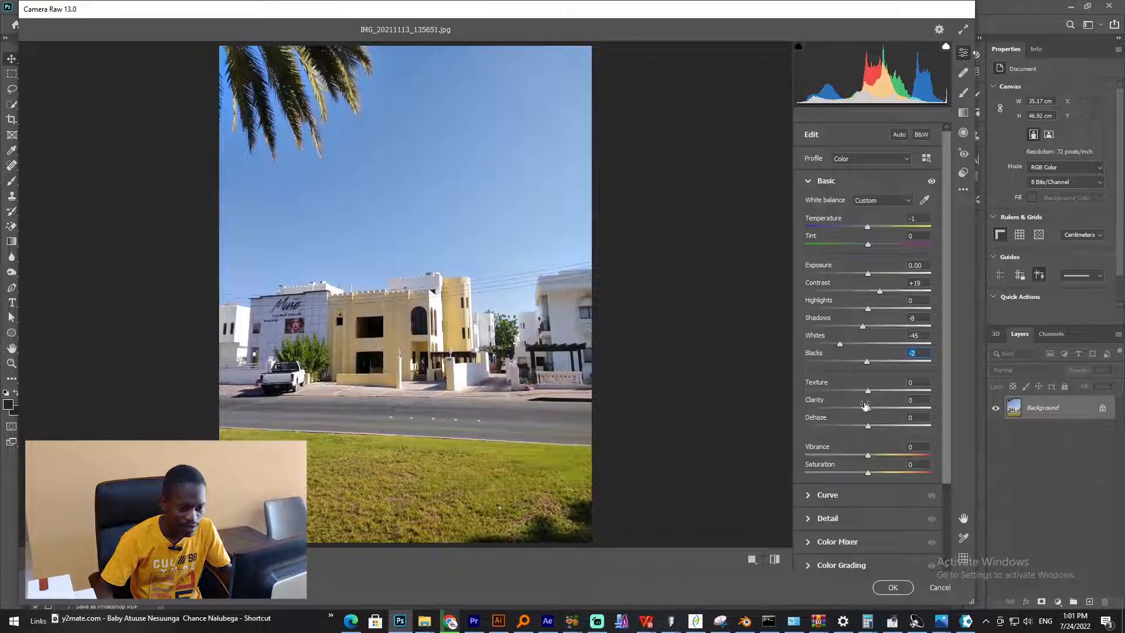
# - Set Clarity to +6 and Vibrance to +5
pyautogui.click(870, 409)
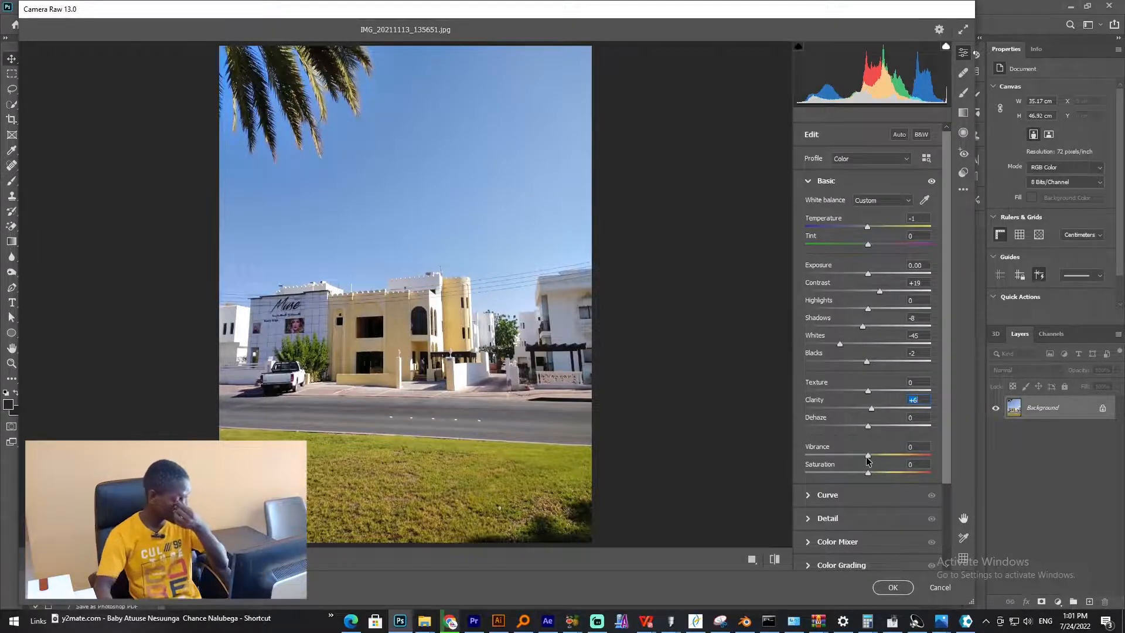
pyautogui.moveTo(868, 460); pyautogui.dragTo(926, 457)
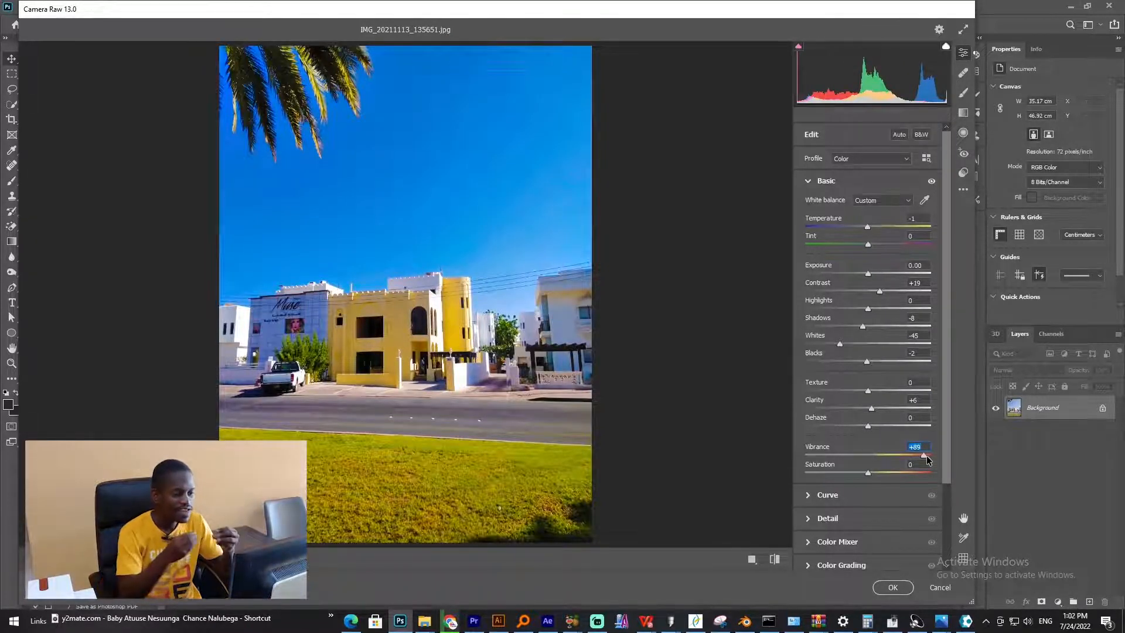
pyautogui.moveTo(927, 460); pyautogui.dragTo(870, 458)
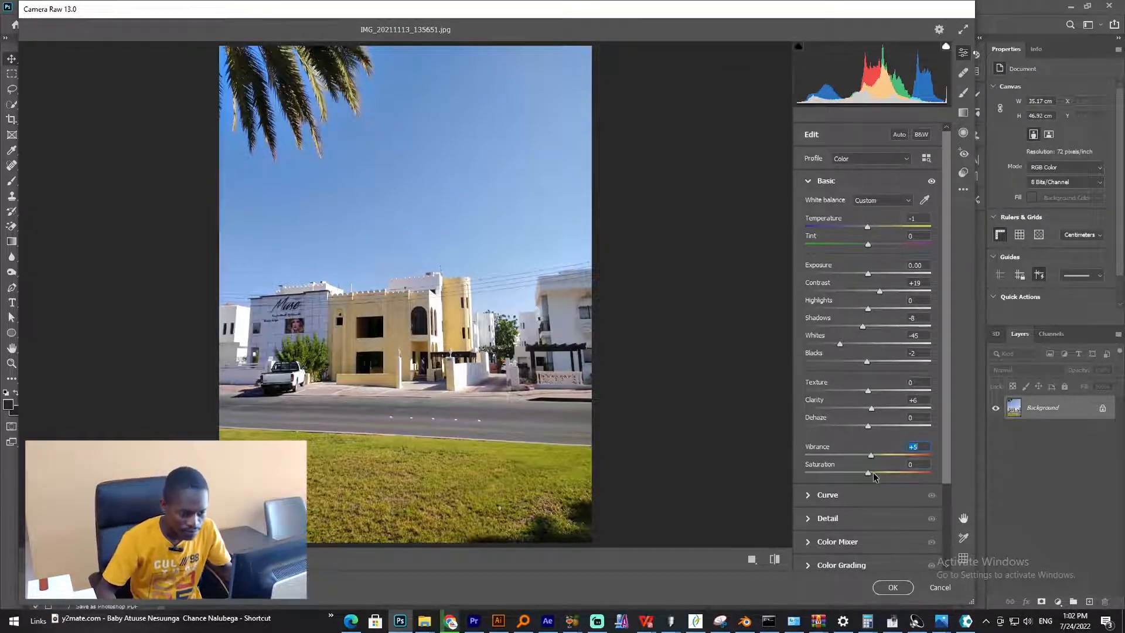
# - Set Saturation to +1, collapse the Basic panel and open the Curve panel
pyautogui.moveTo(872, 472)
pyautogui.mouseDown()
pyautogui.moveTo(890, 470)
pyautogui.moveTo(872, 472)
pyautogui.mouseUp()
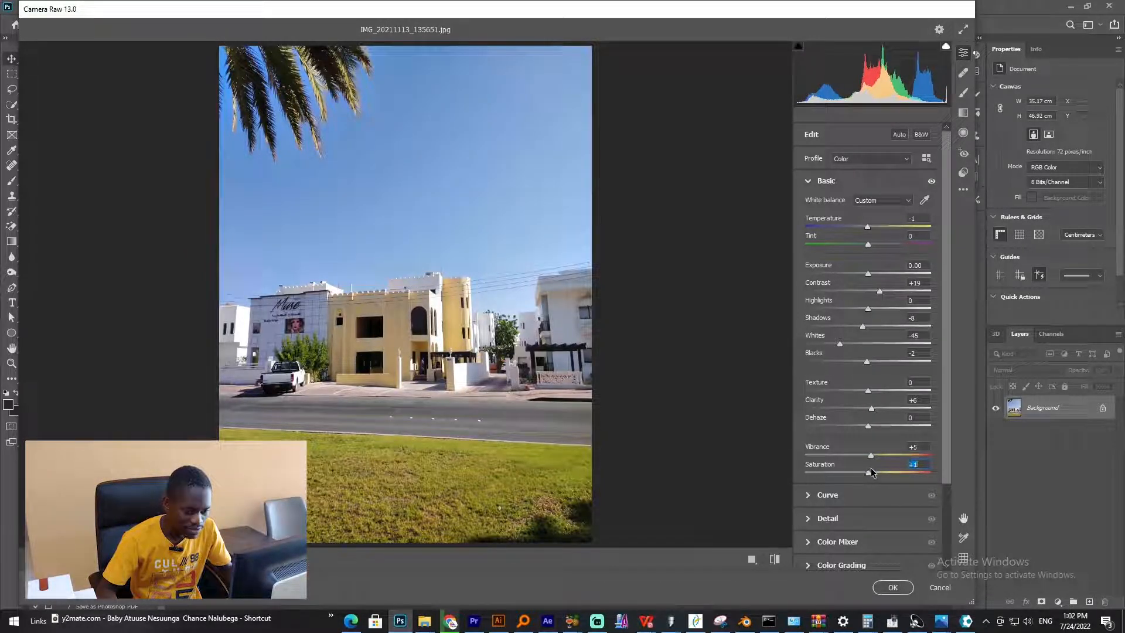
pyautogui.click(808, 181)
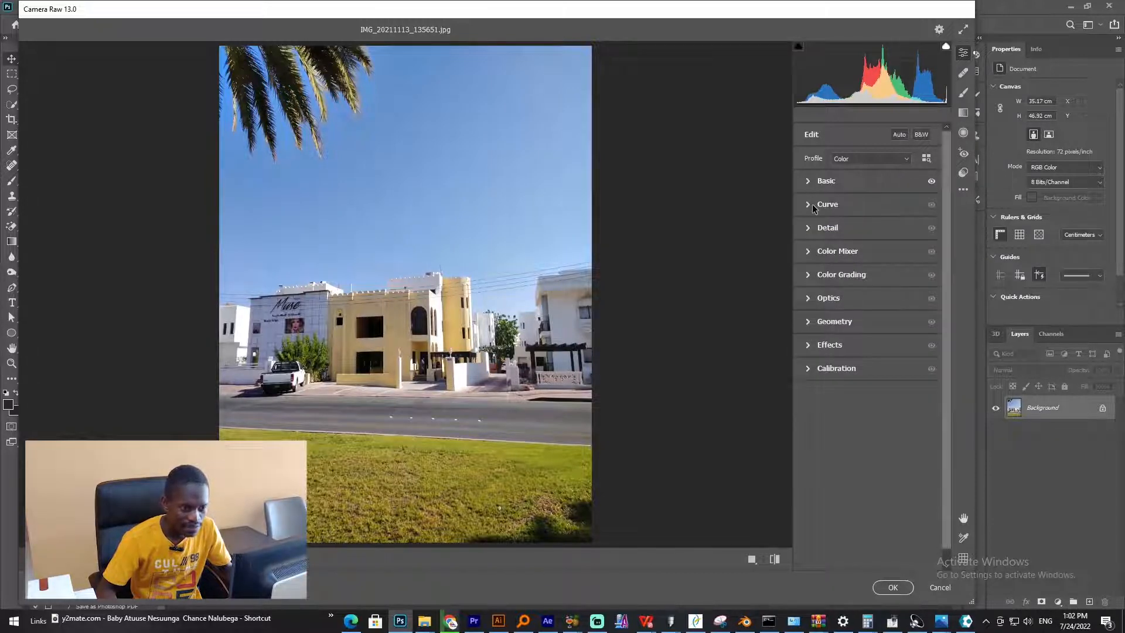
pyautogui.click(812, 206)
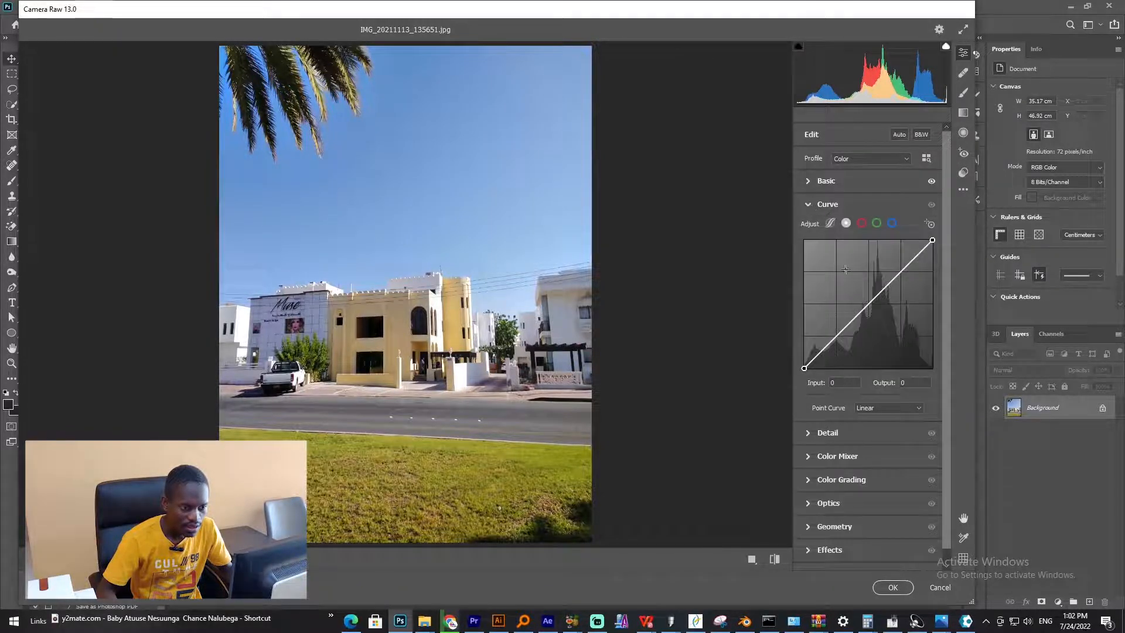
# - Try bending the red channel curve upward at its midpoint, then undo it
pyautogui.click(861, 223)
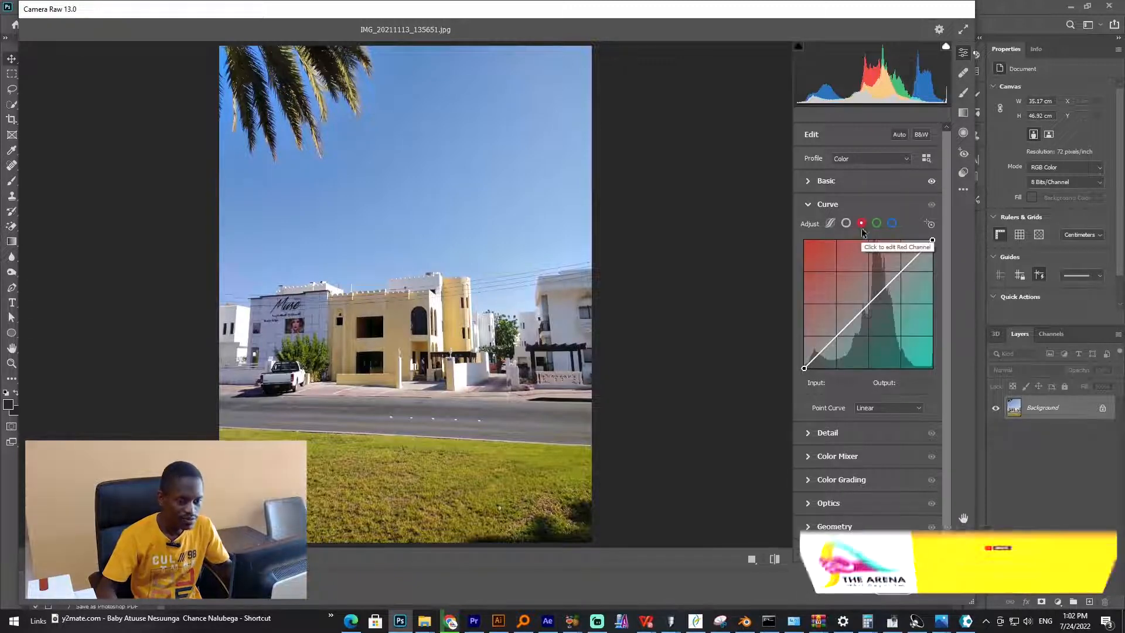
pyautogui.click(865, 306)
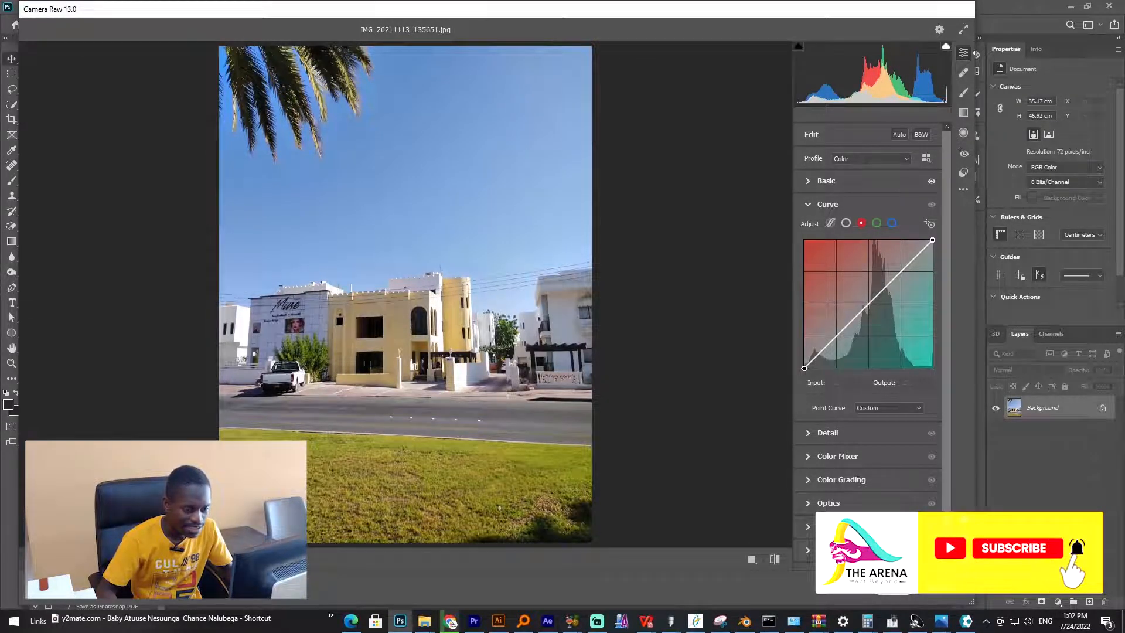
pyautogui.moveTo(866, 306); pyautogui.dragTo(853, 297)
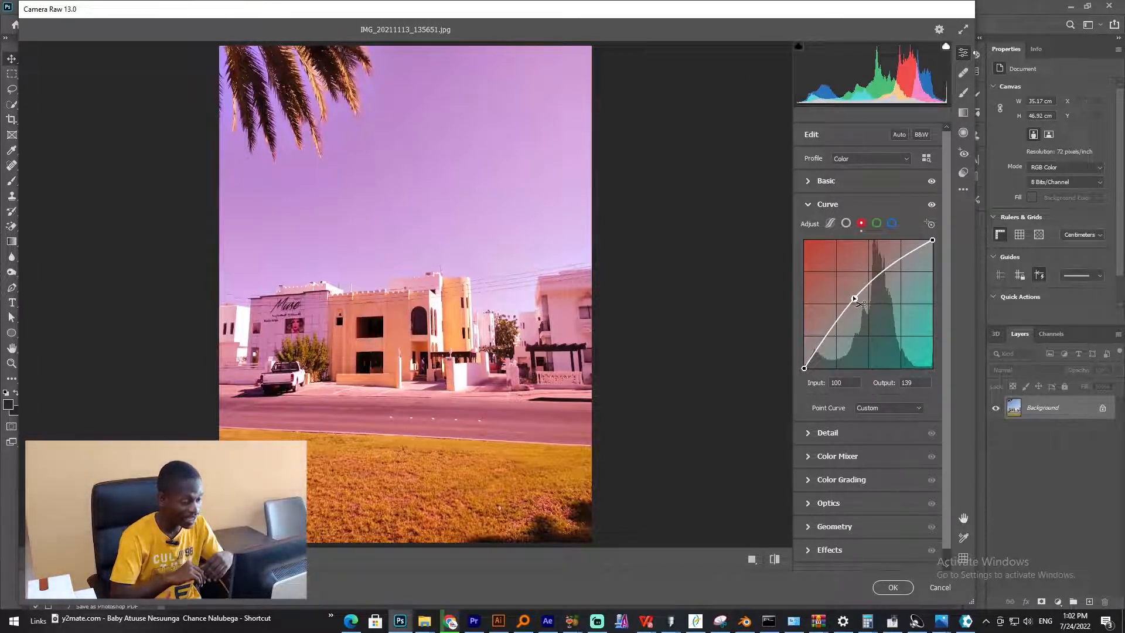
pyautogui.hotkey('ctrl', 'z')
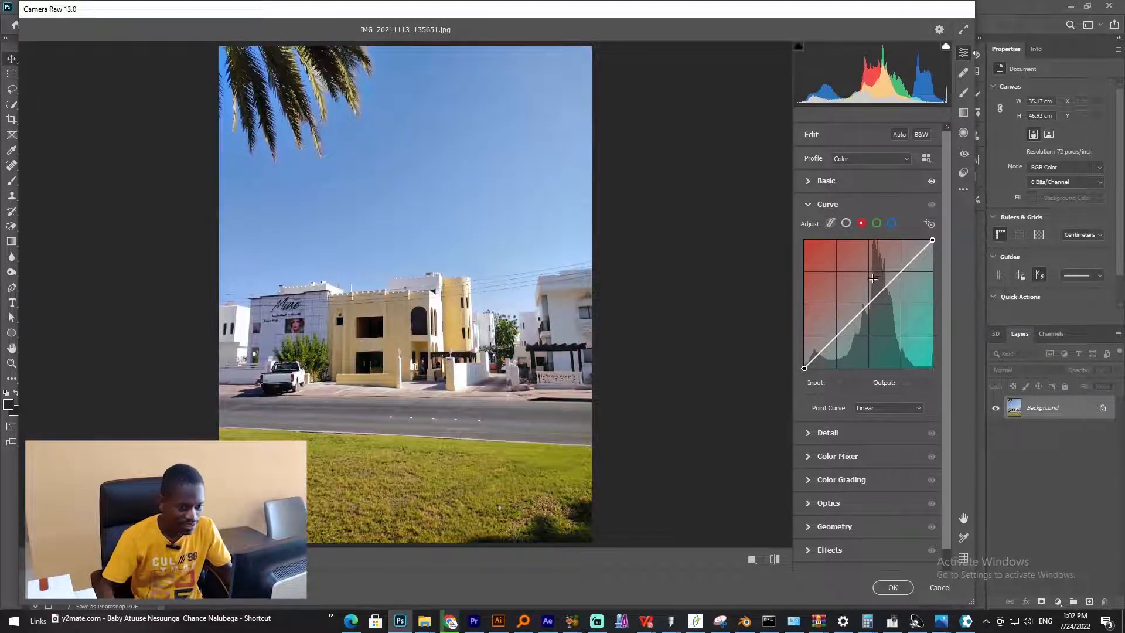
# - Shape the RGB point curve with points at input 130 / output 121 and input 207 / output 202
pyautogui.click(845, 223)
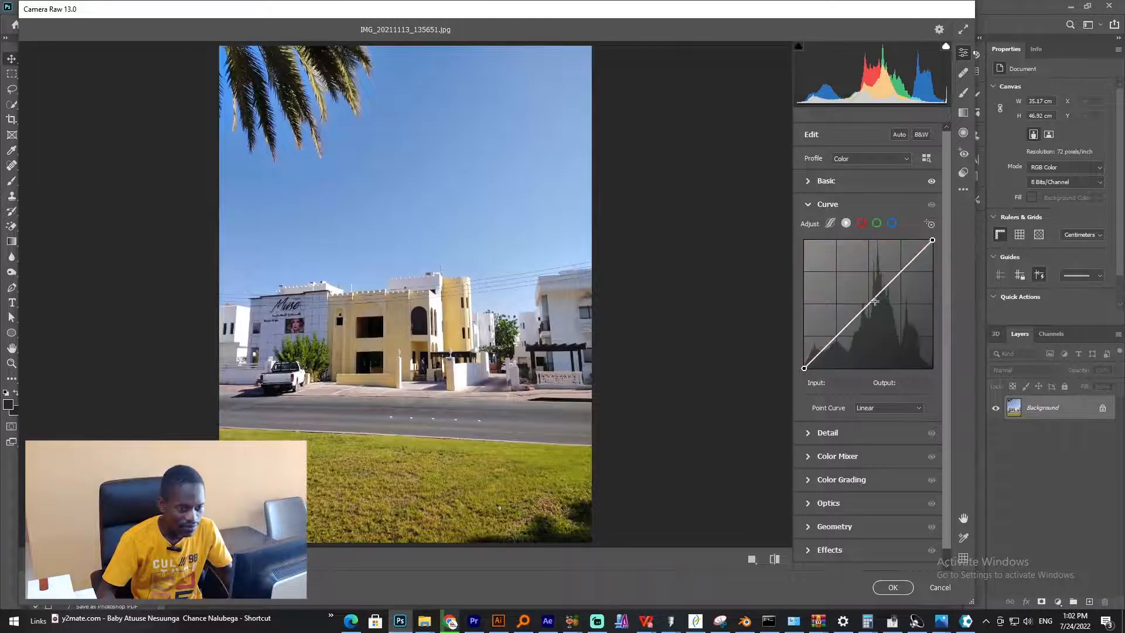
pyautogui.click(907, 267)
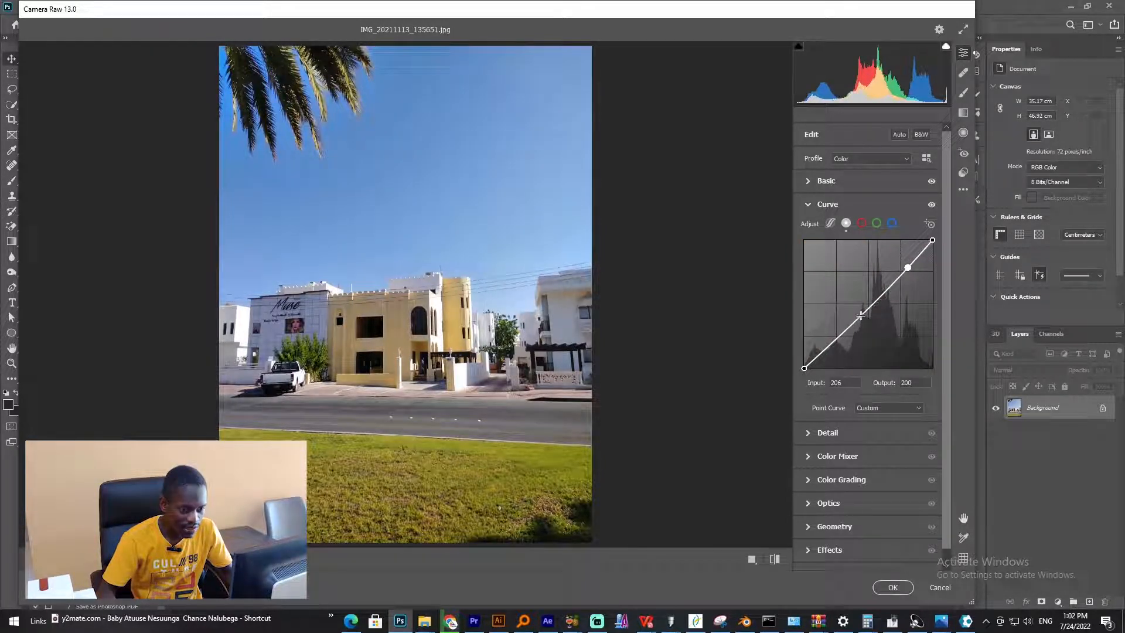
pyautogui.click(865, 311)
pyautogui.moveTo(804, 368); pyautogui.dragTo(804, 365)
pyautogui.moveTo(865, 311); pyautogui.dragTo(869, 307)
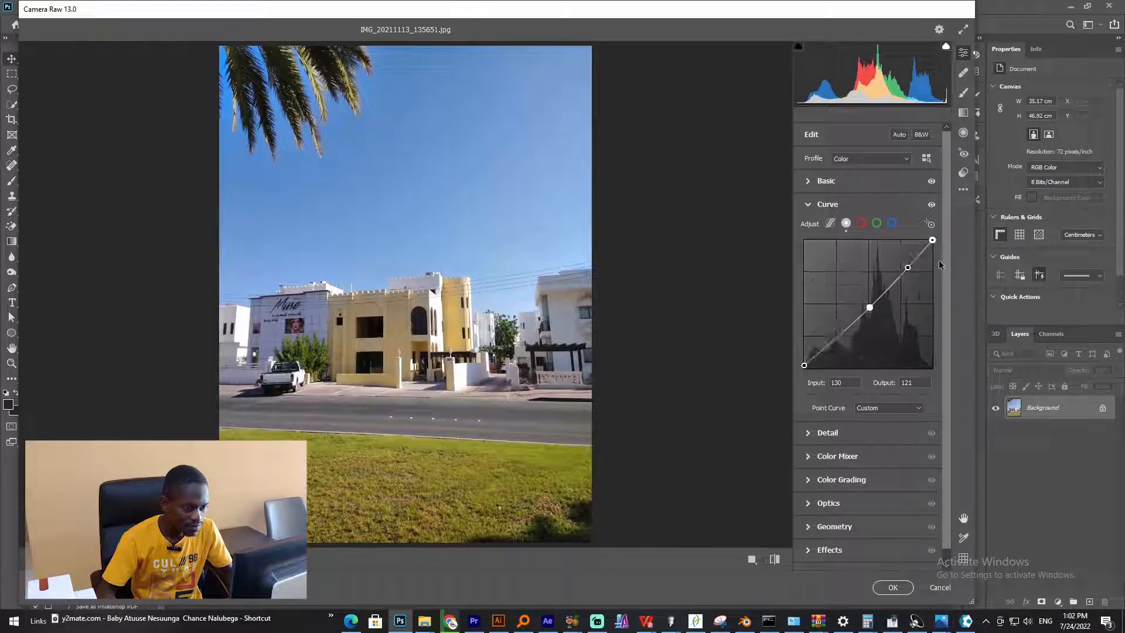
pyautogui.moveTo(907, 267); pyautogui.dragTo(908, 267)
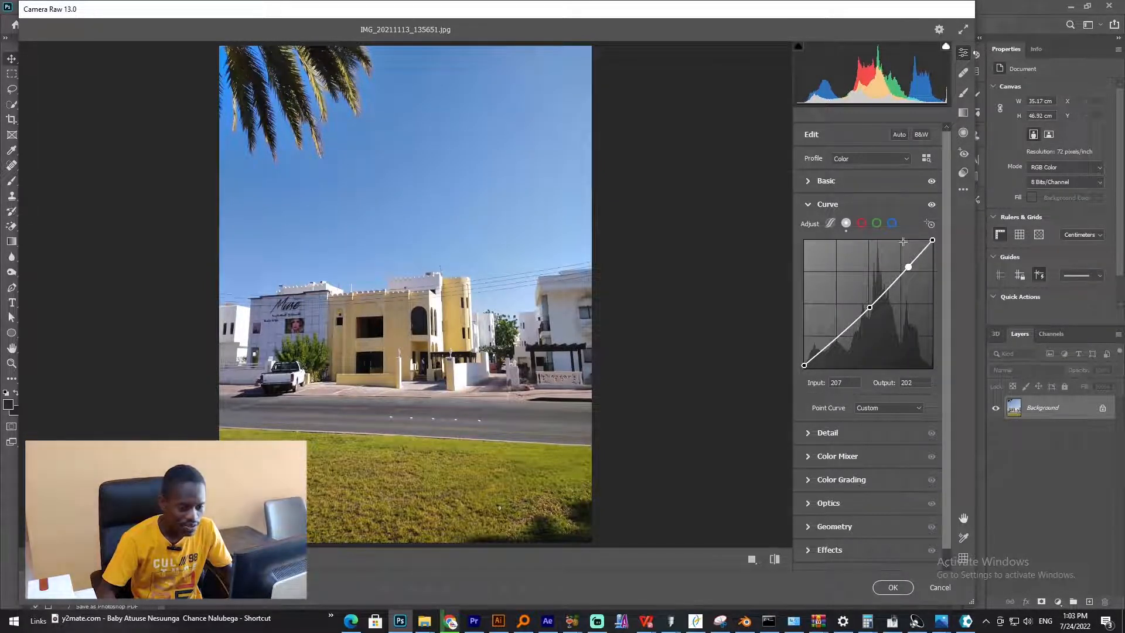
# - Collapse the Curve panel and open the Detail panel
pyautogui.click(814, 207)
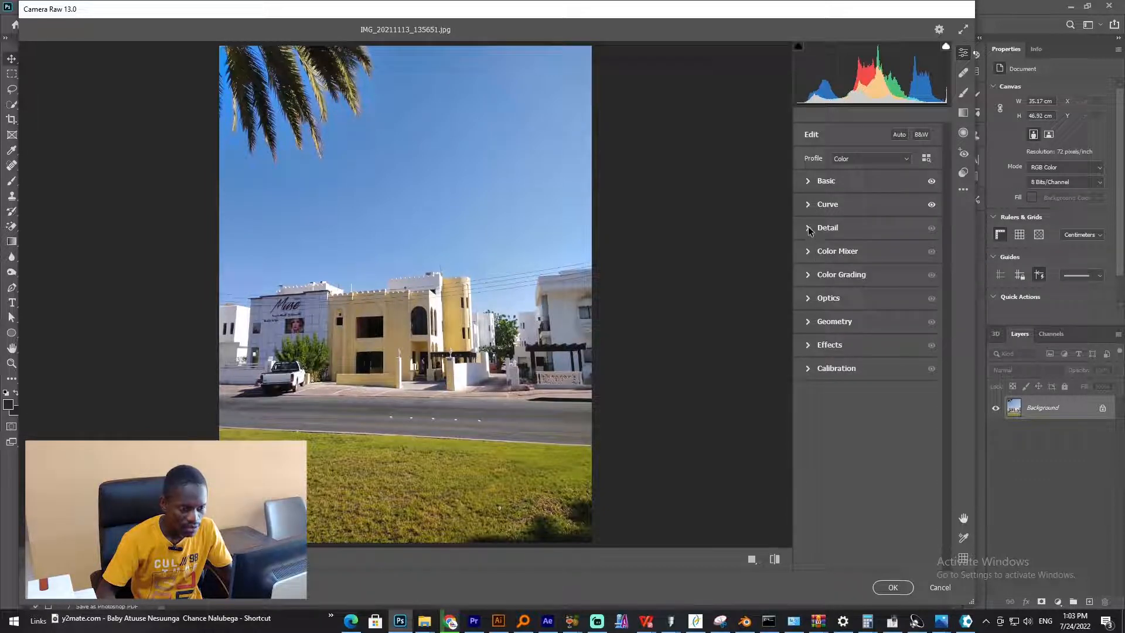
pyautogui.click(809, 229)
pyautogui.click(809, 229)
pyautogui.click(809, 230)
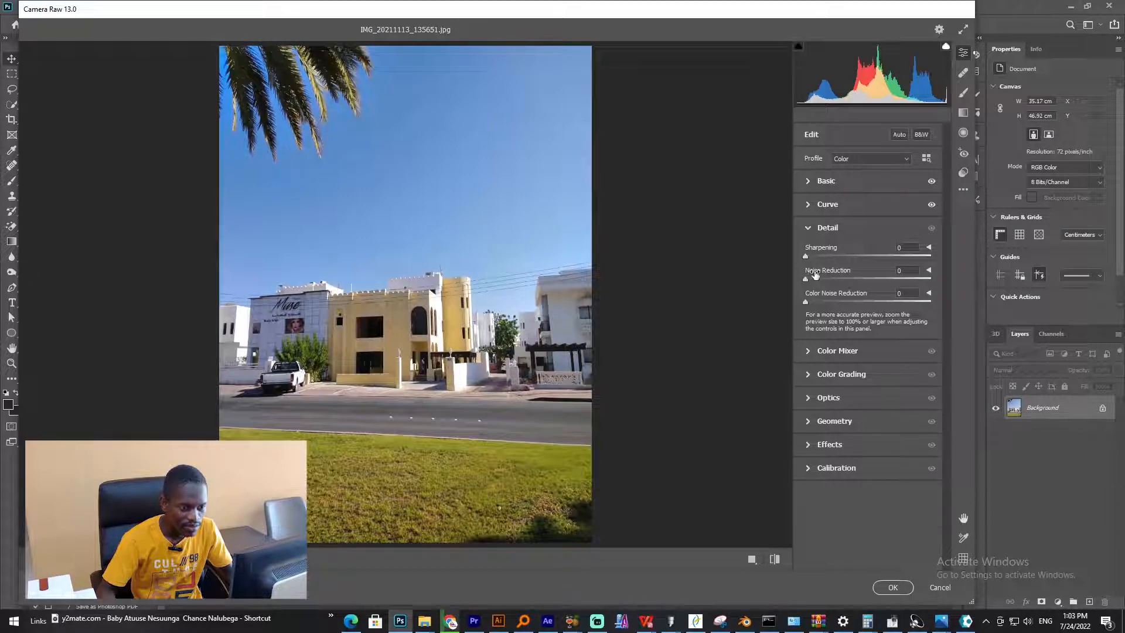
# - Leave noise reduction at zero, collapse the Detail panel and open the Color Mixer panel
pyautogui.moveTo(806, 280)
pyautogui.mouseDown()
pyautogui.moveTo(914, 276)
pyautogui.moveTo(793, 287)
pyautogui.mouseUp()
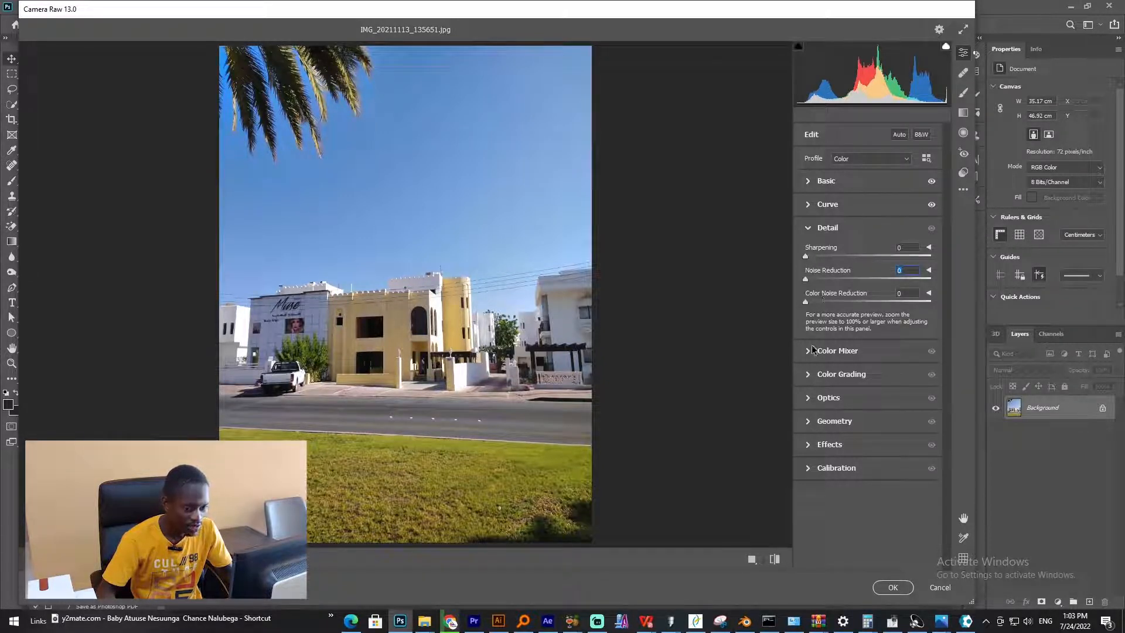
pyautogui.click(808, 229)
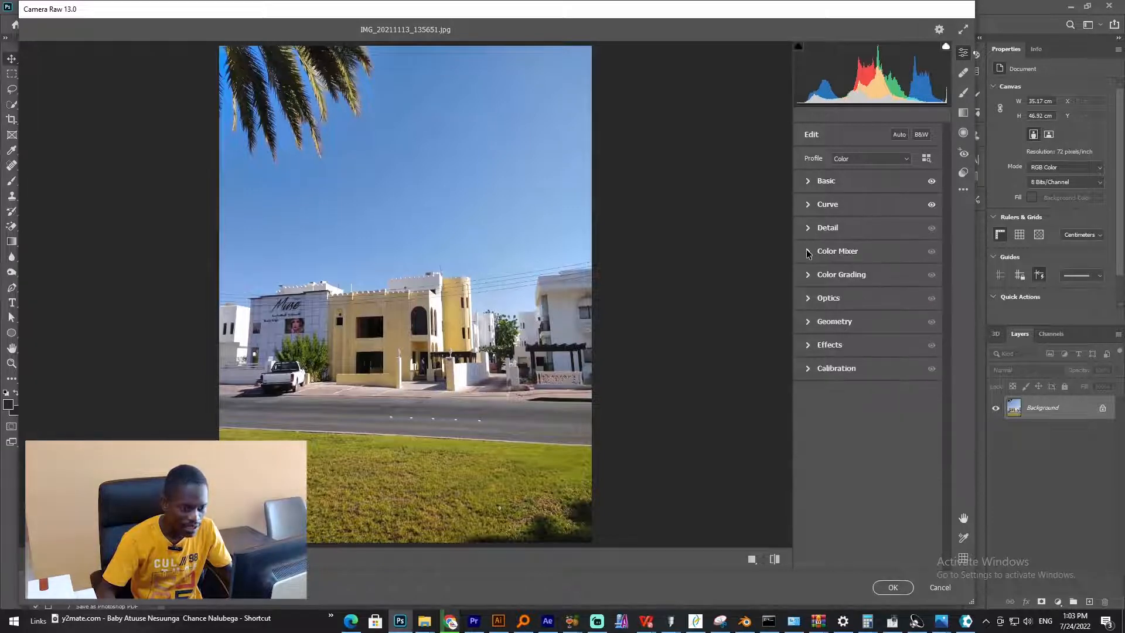
pyautogui.click(807, 252)
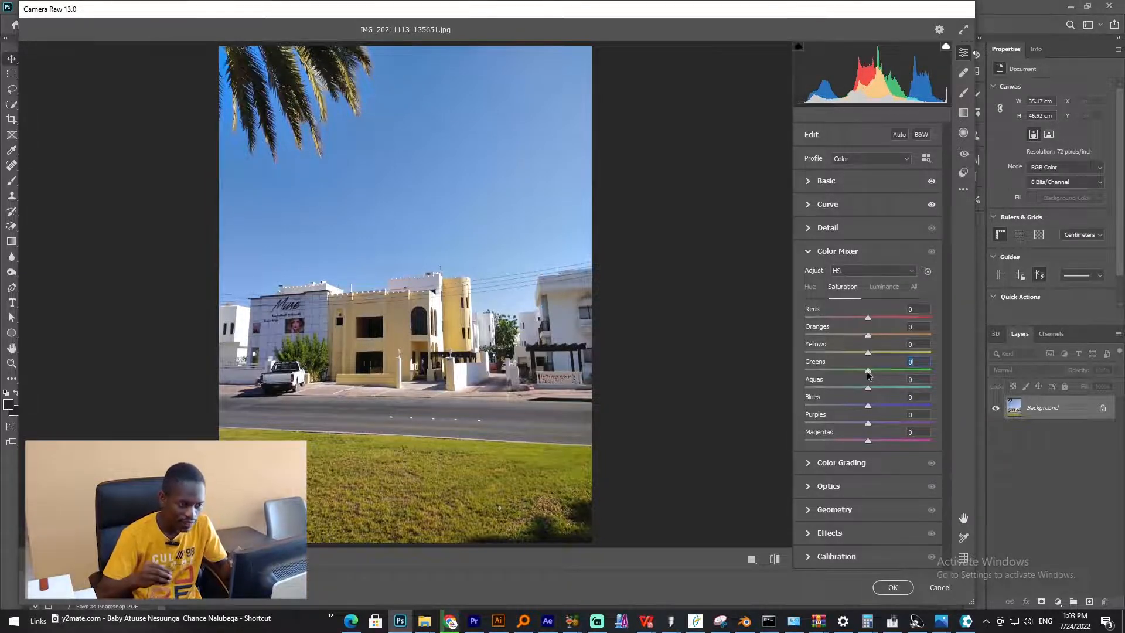
# - Set HSL saturation for Greens to +19, Aquas to +38, Blues to +27 and Yellows to +19
pyautogui.moveTo(867, 371); pyautogui.dragTo(785, 368)
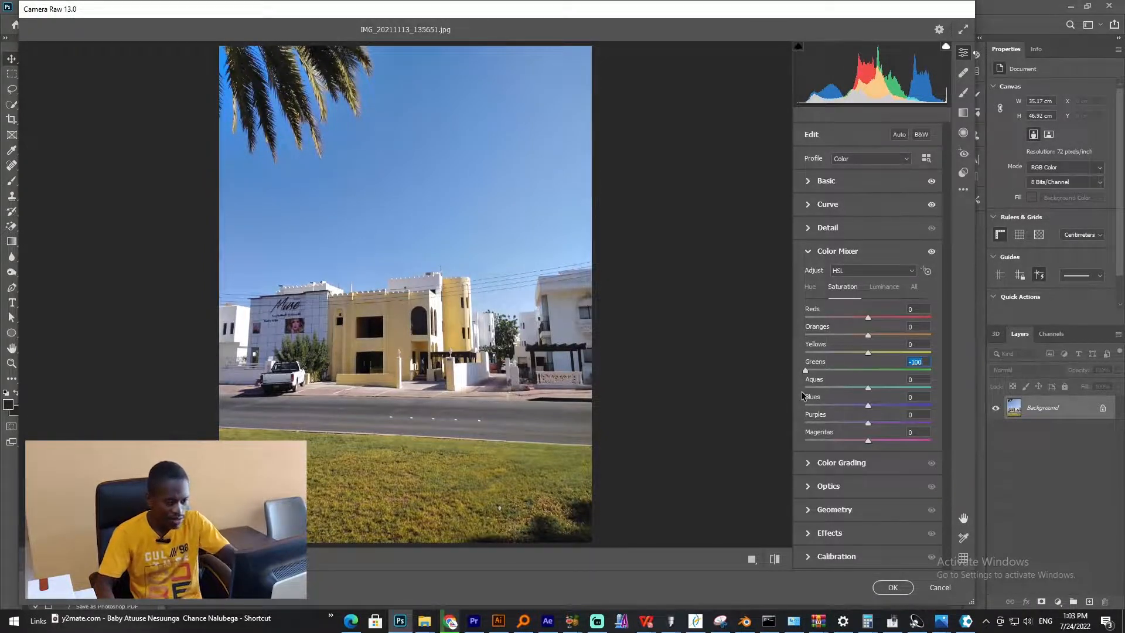
pyautogui.moveTo(805, 370); pyautogui.dragTo(879, 364)
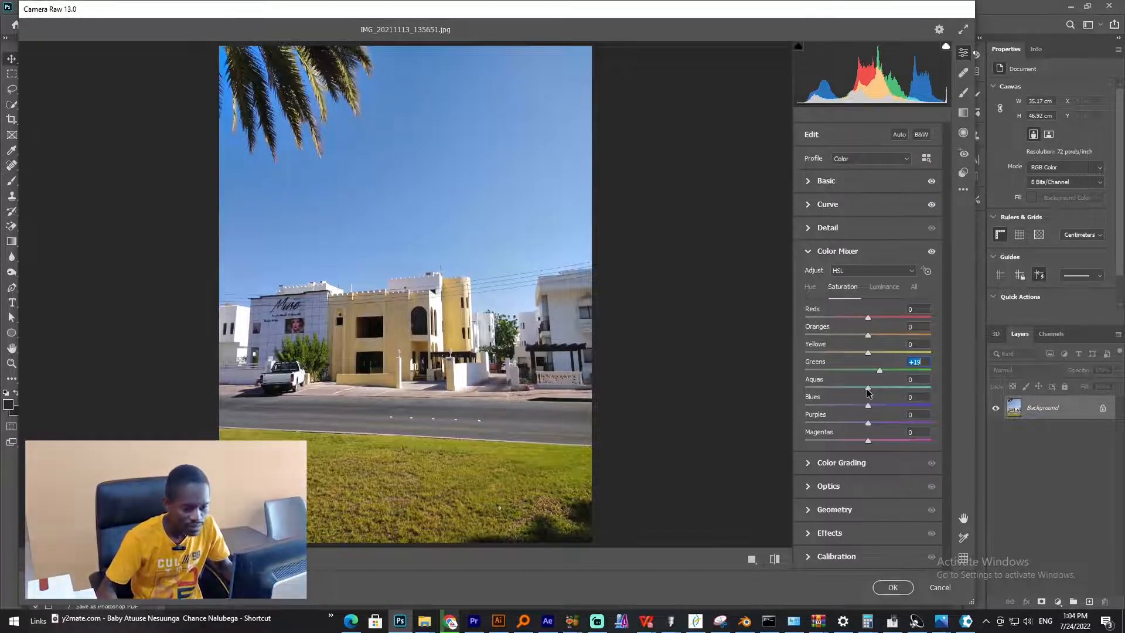
pyautogui.moveTo(869, 387); pyautogui.dragTo(821, 395)
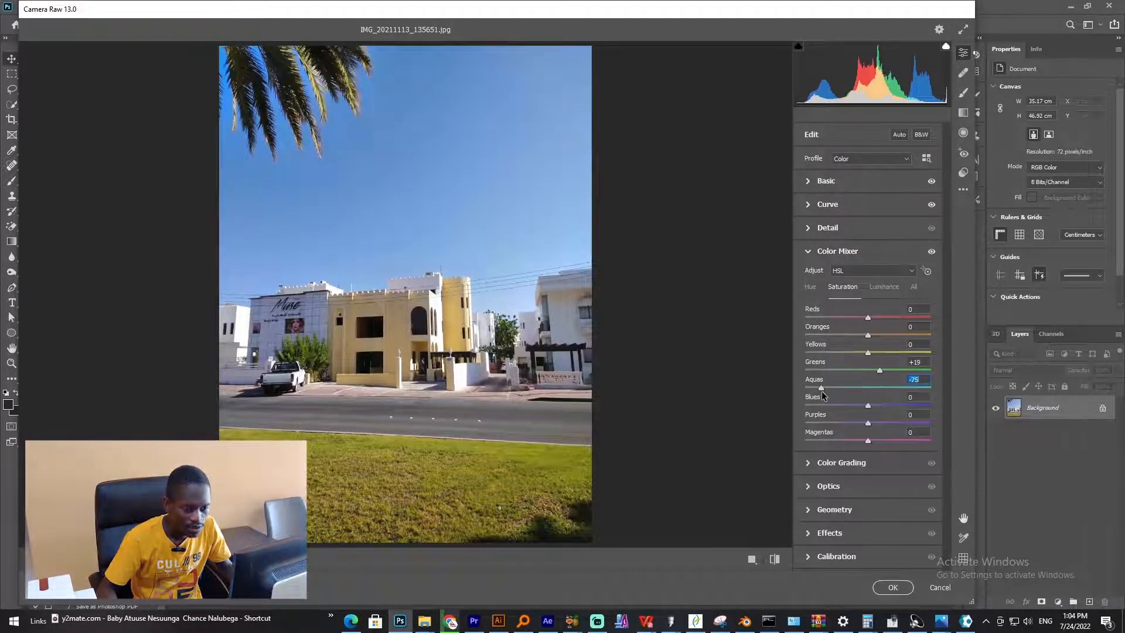
pyautogui.moveTo(891, 391)
pyautogui.mouseDown()
pyautogui.moveTo(874, 405)
pyautogui.moveTo(908, 408)
pyautogui.moveTo(883, 406)
pyautogui.mouseUp()
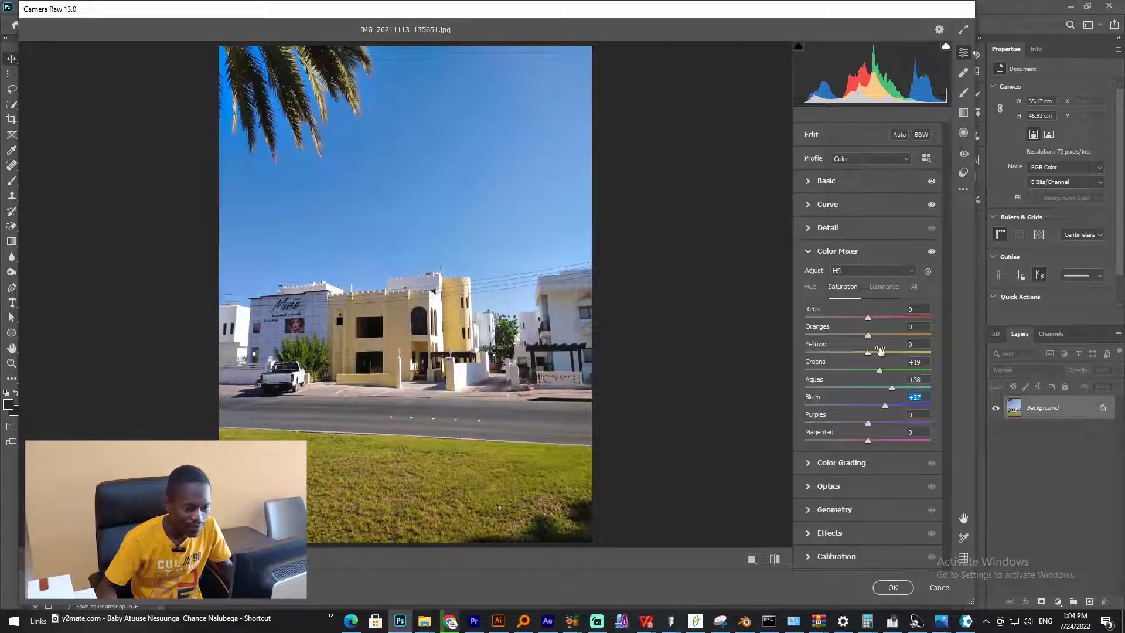
pyautogui.moveTo(867, 353)
pyautogui.mouseDown()
pyautogui.moveTo(898, 353)
pyautogui.moveTo(878, 357)
pyautogui.mouseUp()
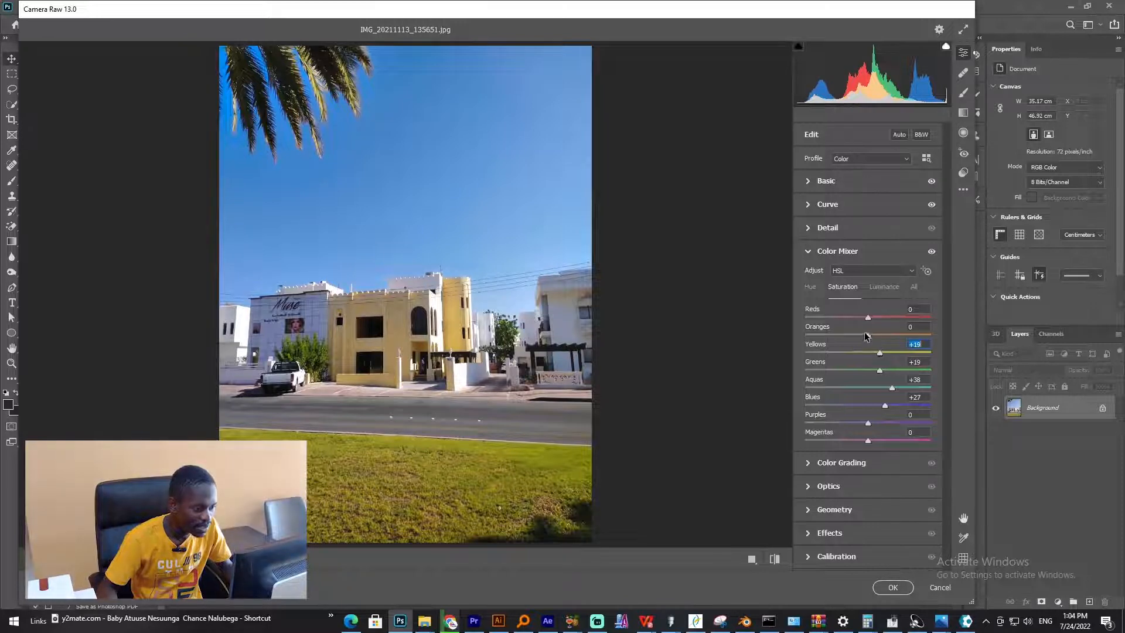
# - Switch to HSL luminance and set Greens to -51, Aquas to +6 and Blues to -7
pyautogui.moveTo(876, 334)
pyautogui.mouseDown()
pyautogui.moveTo(899, 320)
pyautogui.moveTo(874, 321)
pyautogui.mouseUp()
pyautogui.click(881, 287)
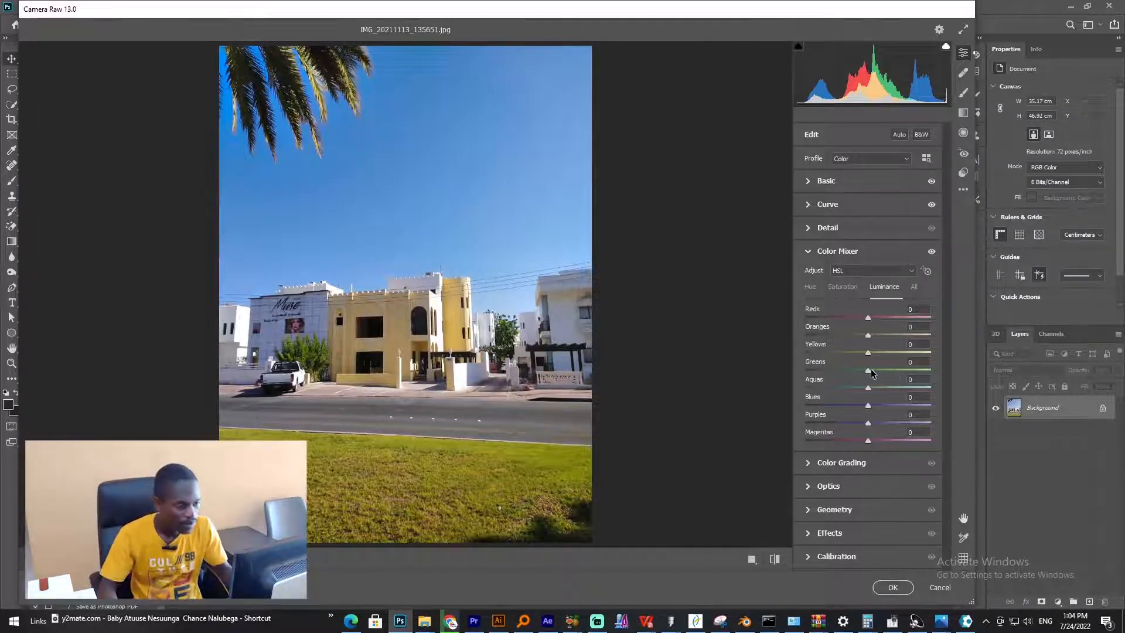
pyautogui.moveTo(871, 373); pyautogui.dragTo(810, 389)
pyautogui.moveTo(881, 389); pyautogui.dragTo(827, 400)
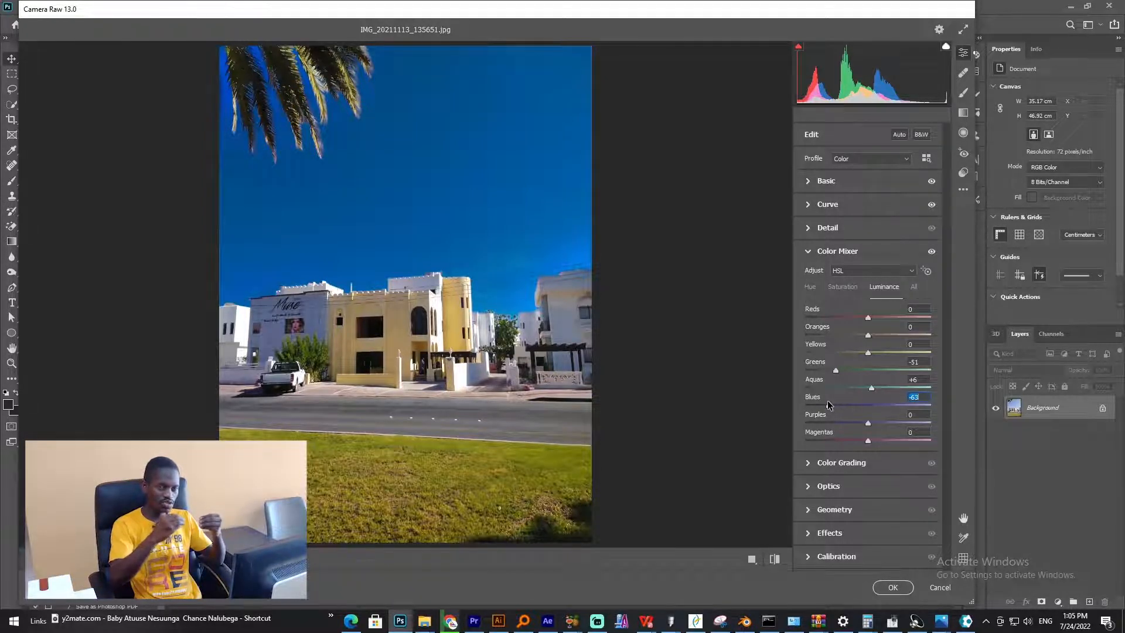
pyautogui.moveTo(827, 403); pyautogui.dragTo(864, 406)
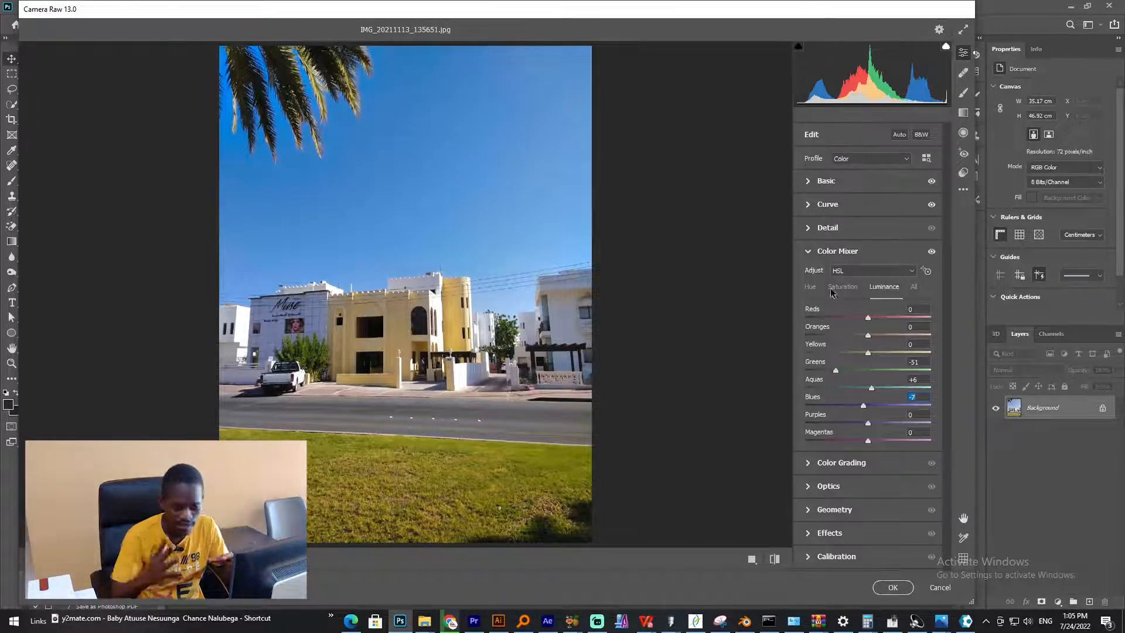
# - Open Color Grading, tint the shadows to hue 225 / saturation 13, nudge the highlights wheel, and collapse the panel
pyautogui.click(807, 252)
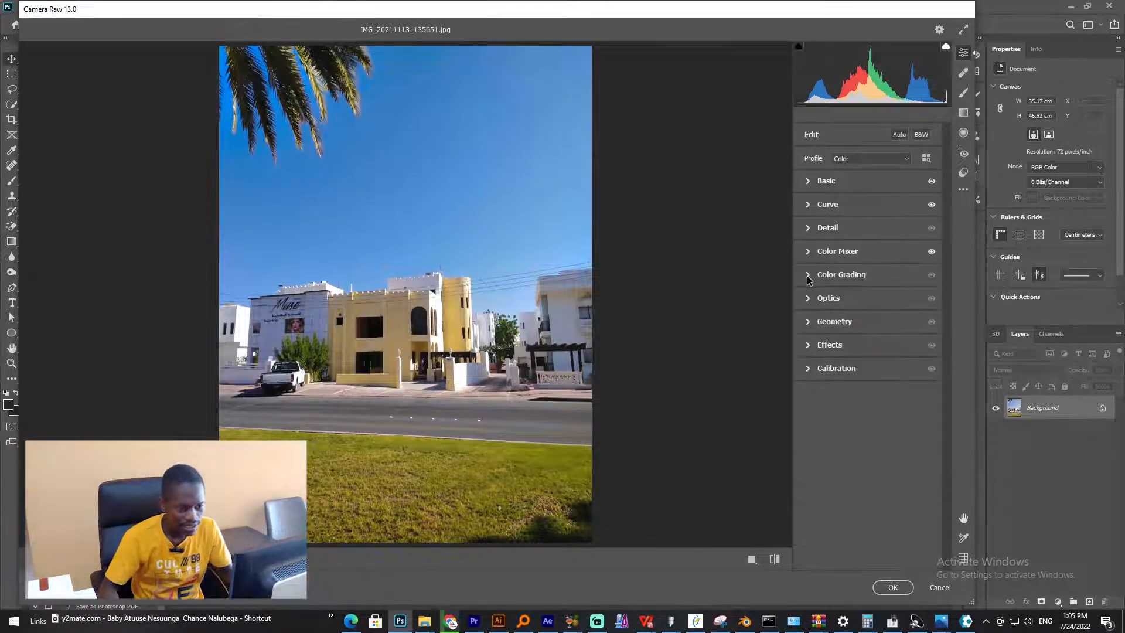
pyautogui.click(808, 275)
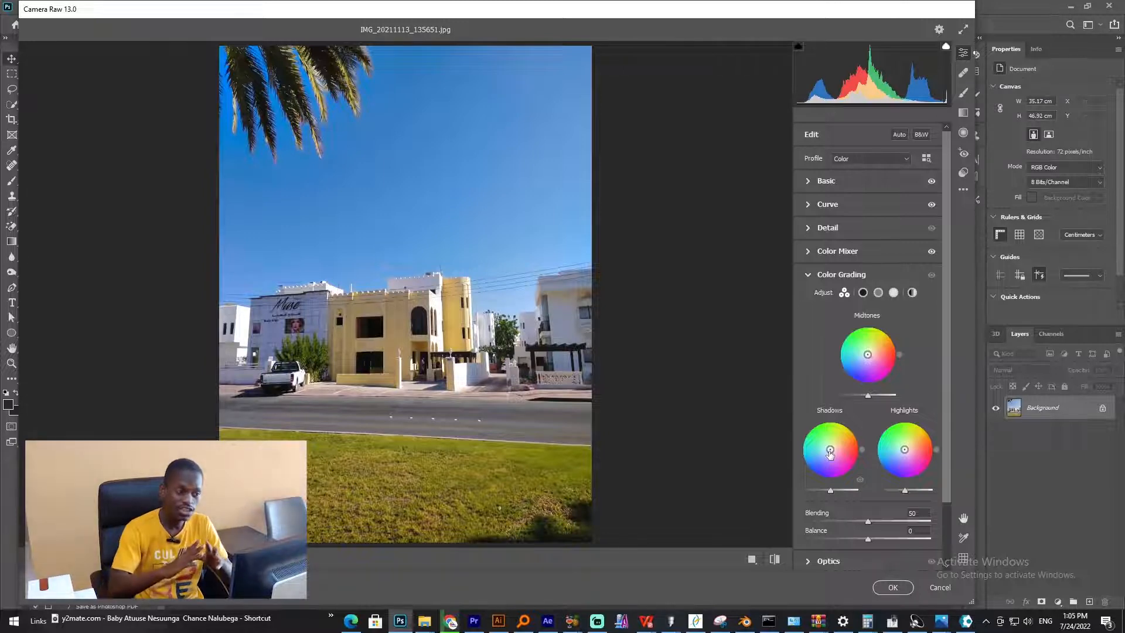
pyautogui.moveTo(829, 453); pyautogui.dragTo(814, 466)
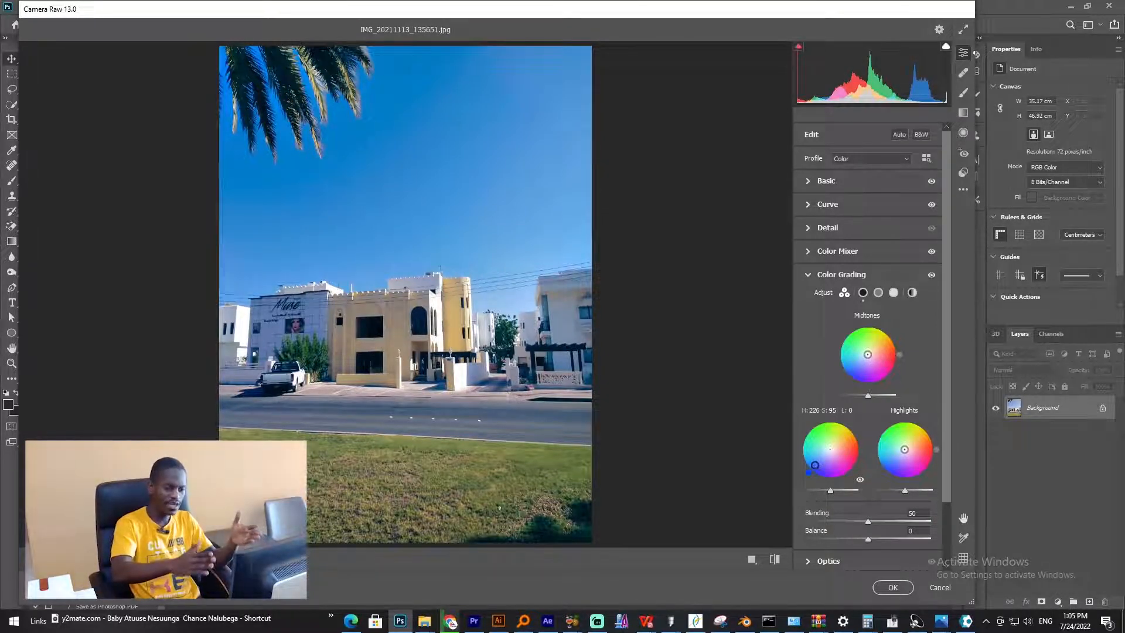
pyautogui.moveTo(815, 464)
pyautogui.mouseDown()
pyautogui.moveTo(816, 427)
pyautogui.moveTo(853, 449)
pyautogui.moveTo(828, 452)
pyautogui.mouseUp()
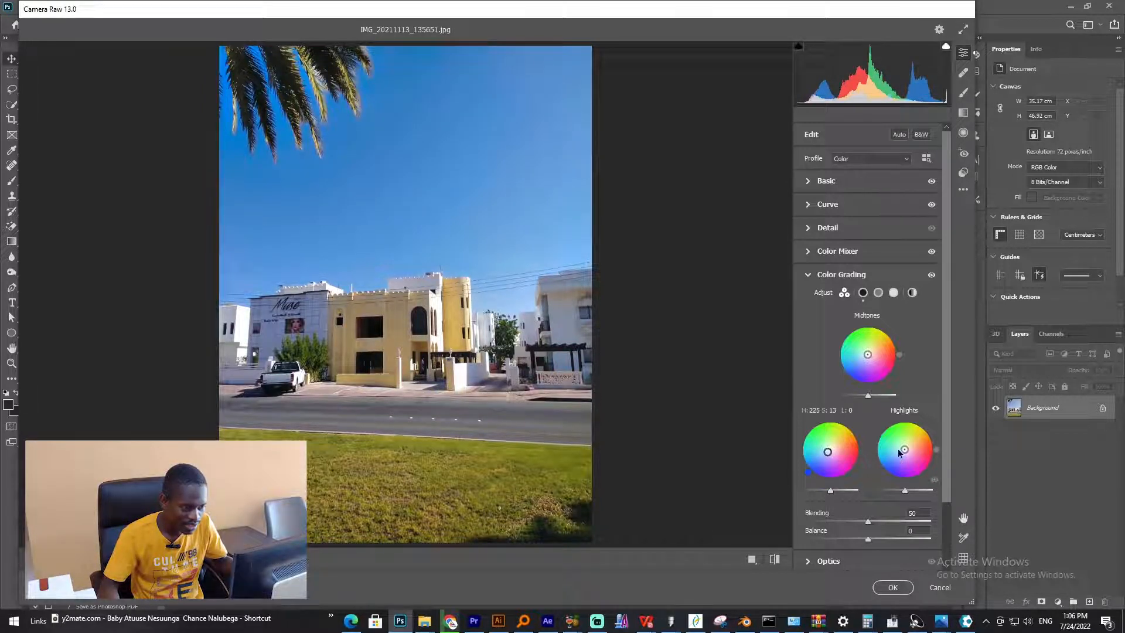
pyautogui.moveTo(903, 452); pyautogui.dragTo(898, 450)
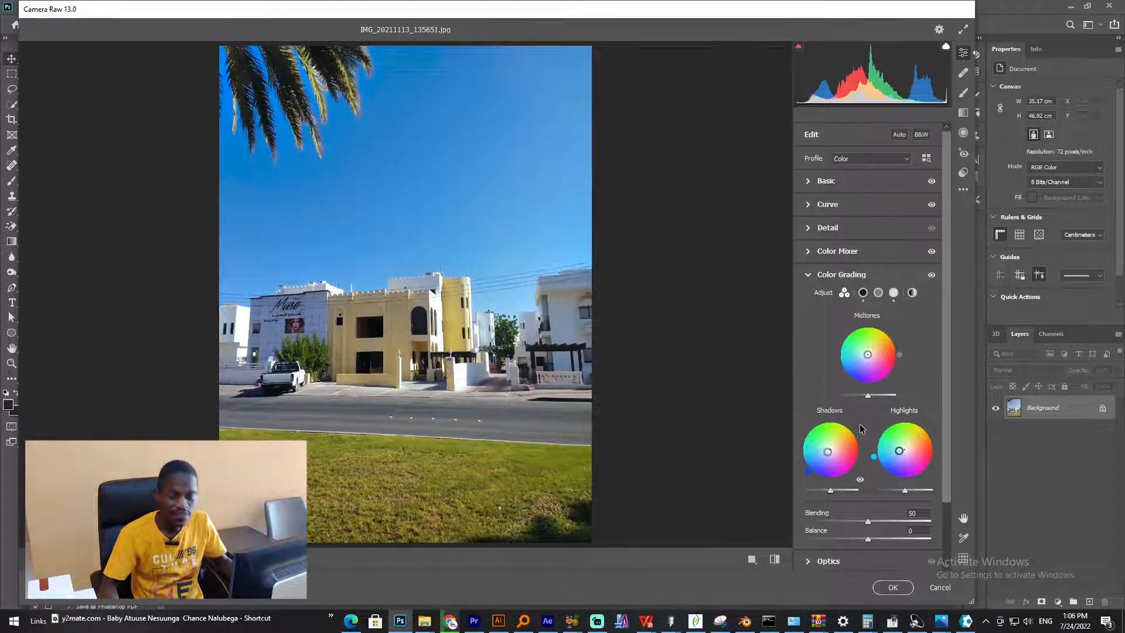
pyautogui.click(811, 274)
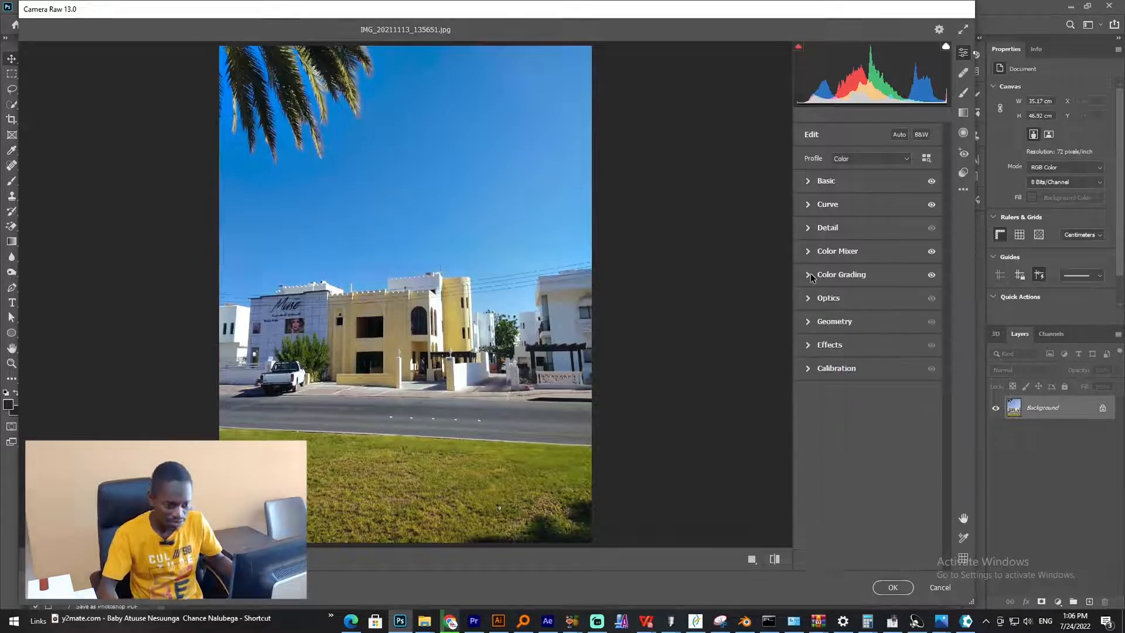
# - Try a vignetting of -68 in the Effects panel, then reset vignetting to 0
pyautogui.click(809, 322)
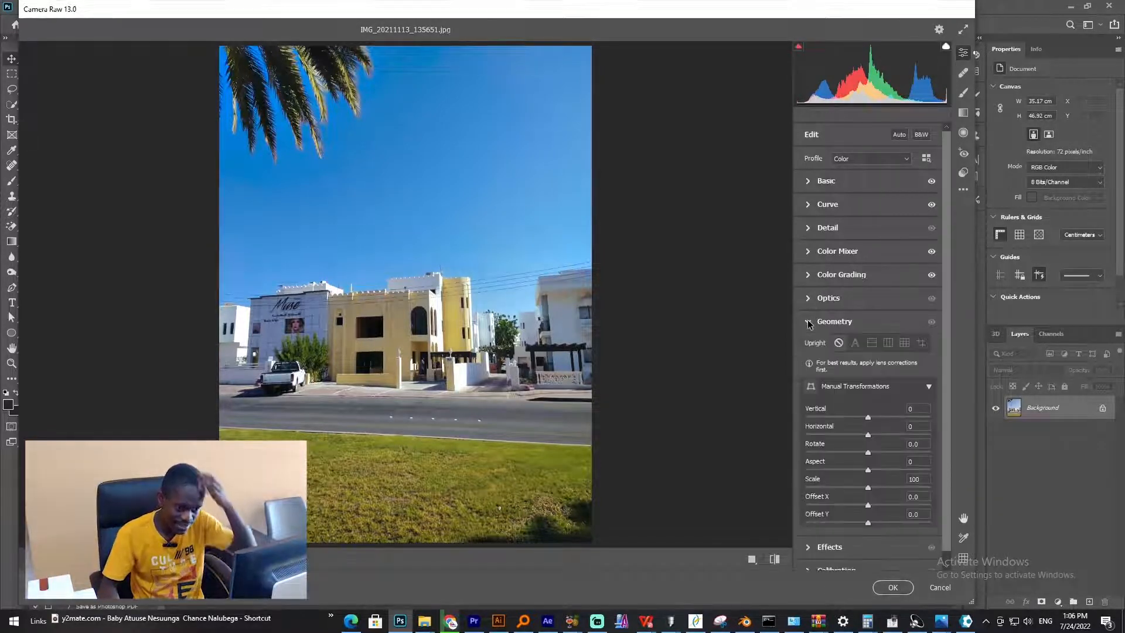
pyautogui.click(808, 322)
pyautogui.click(812, 345)
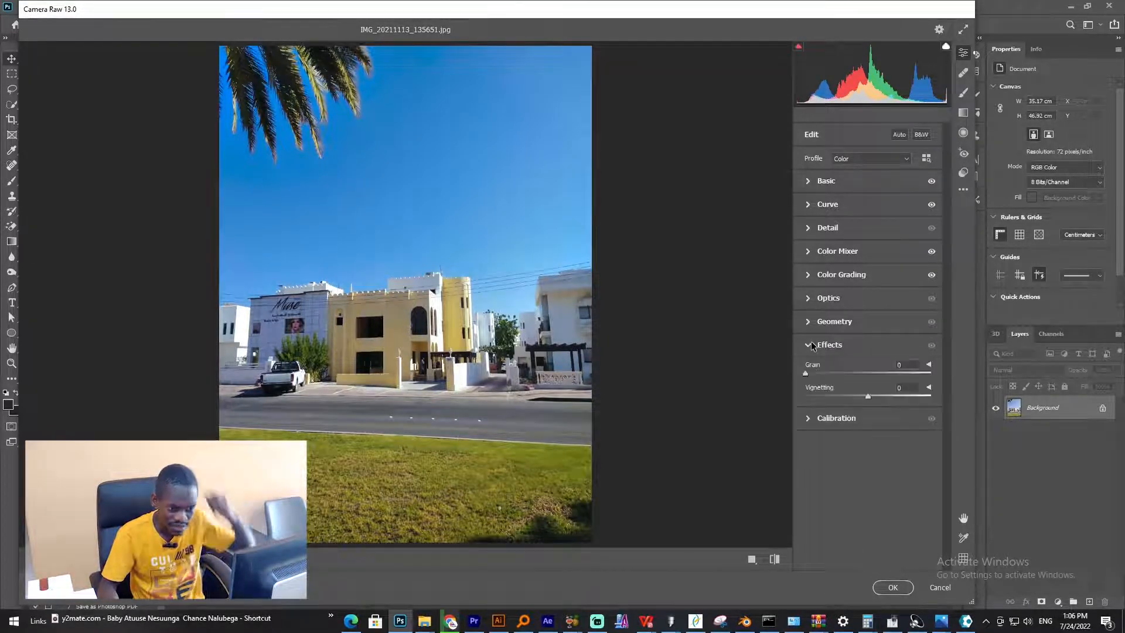
pyautogui.click(812, 345)
pyautogui.click(811, 345)
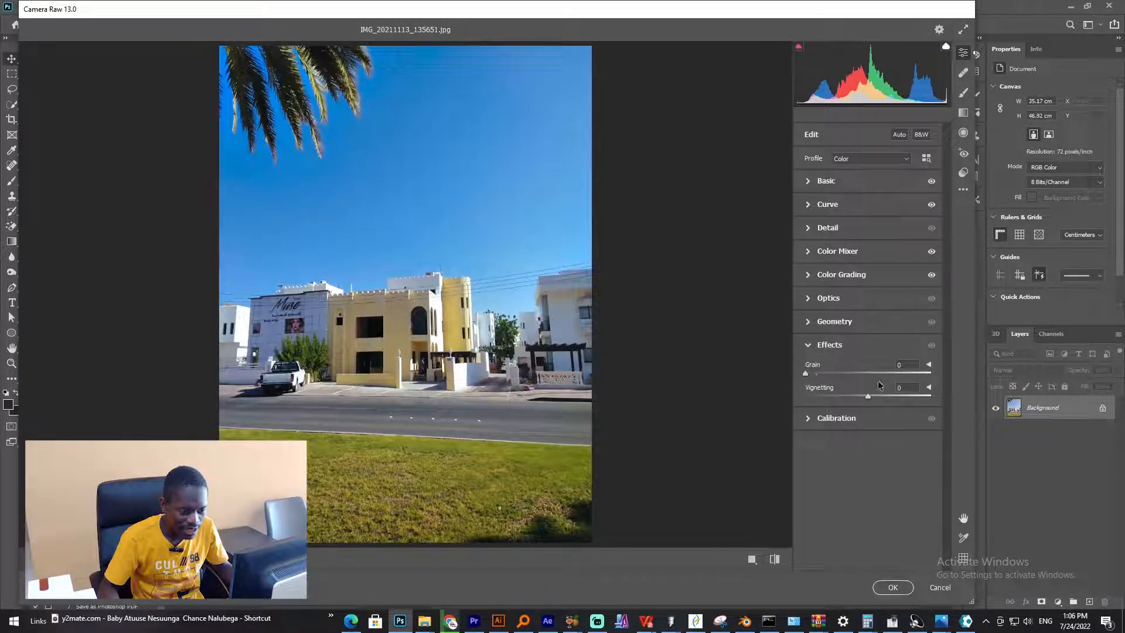
pyautogui.moveTo(870, 398); pyautogui.dragTo(826, 392)
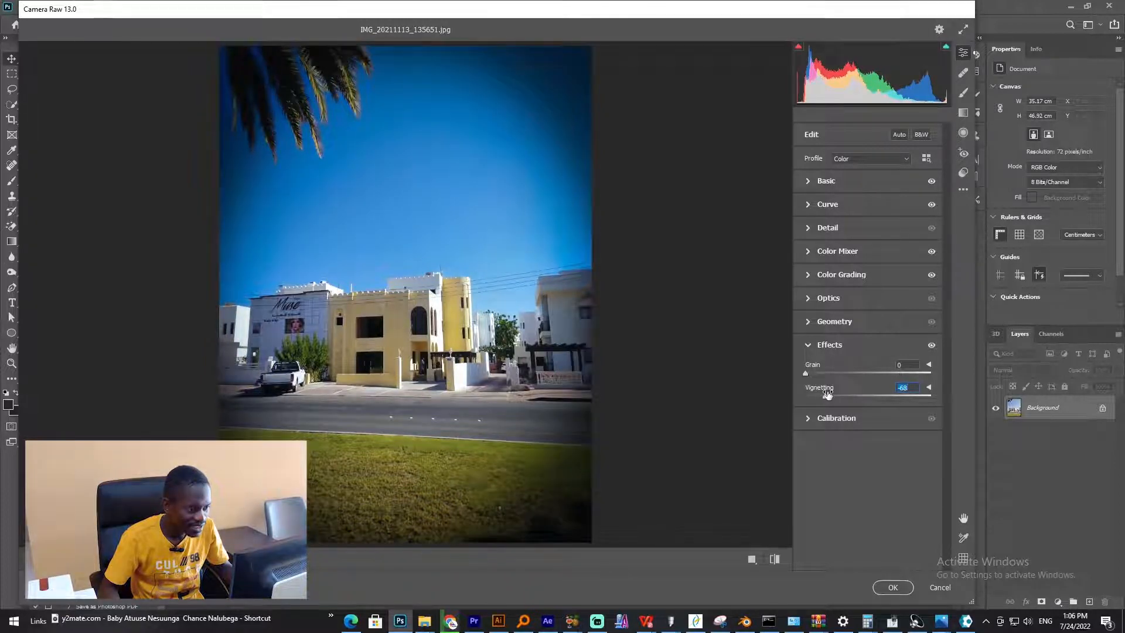
pyautogui.doubleClick(826, 392)
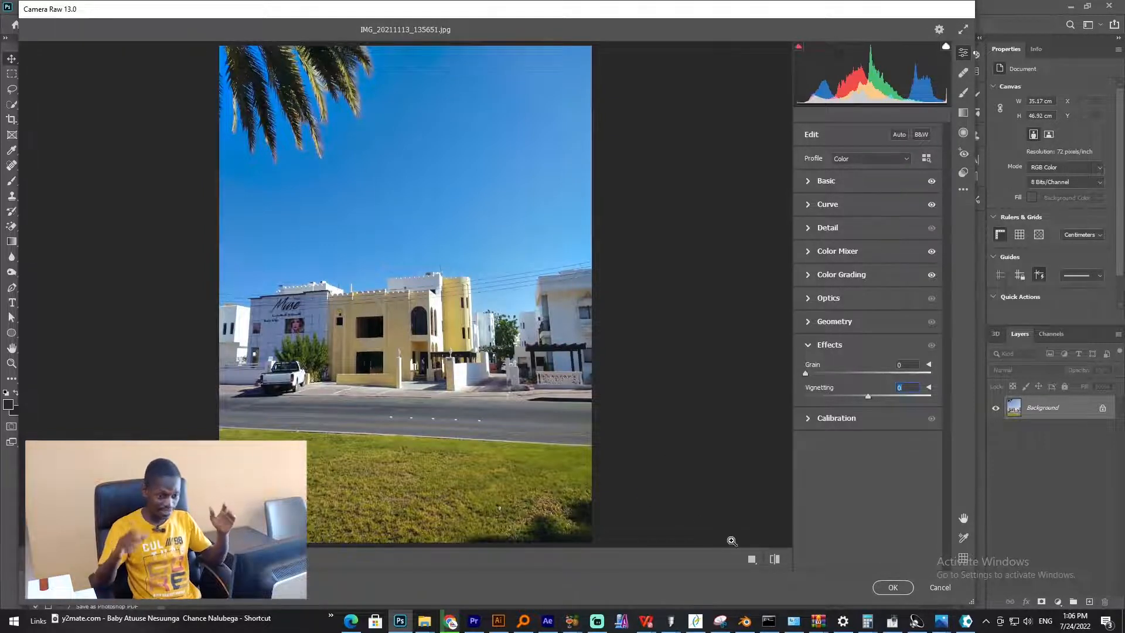
# - Compare the before and after views, then apply the Camera Raw Filter adjustments to the image
pyautogui.click(752, 559)
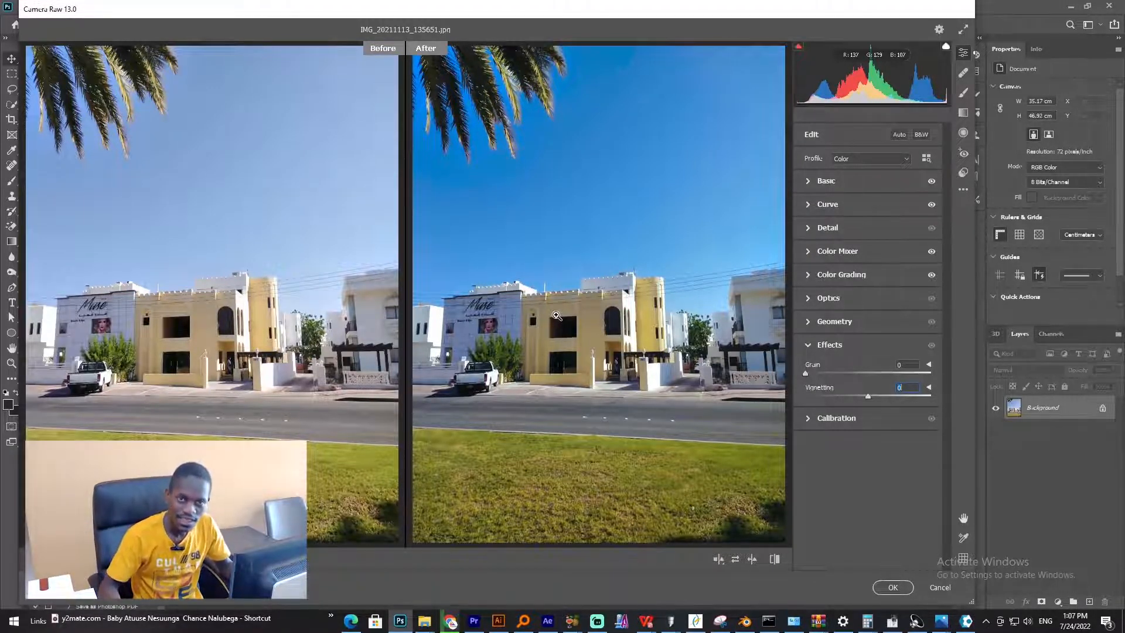
pyautogui.click(892, 588)
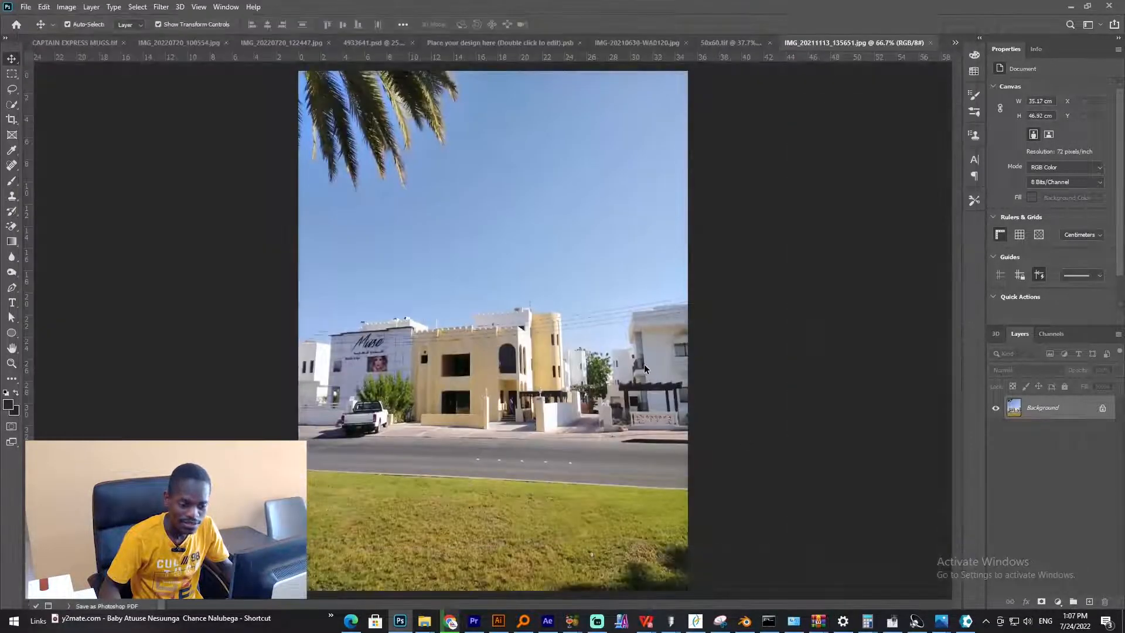